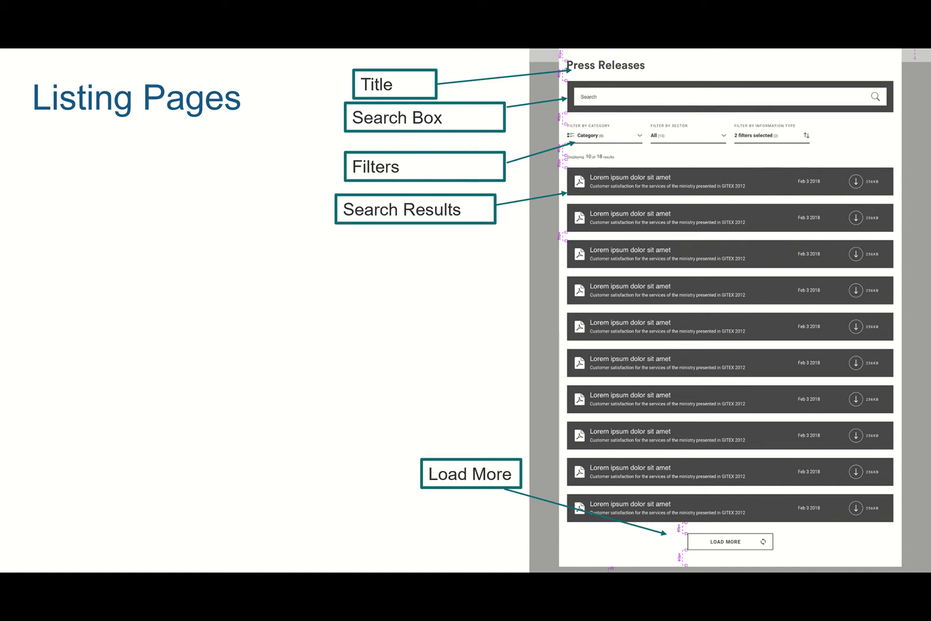
End the PowerPoint slide show and return to slide 23, Listing Pages.
{"action": "key", "text": "Escape"}
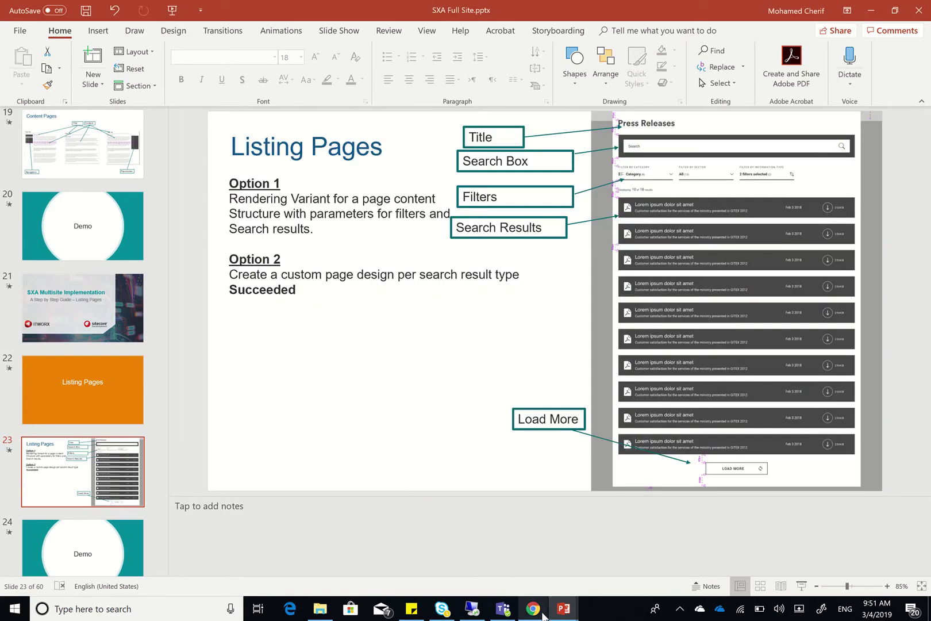
Switch to Sitecore Content Editor and scroll the tree to Listing Page's search-box item.
{"action": "left_click", "coordinate": [543, 614]}
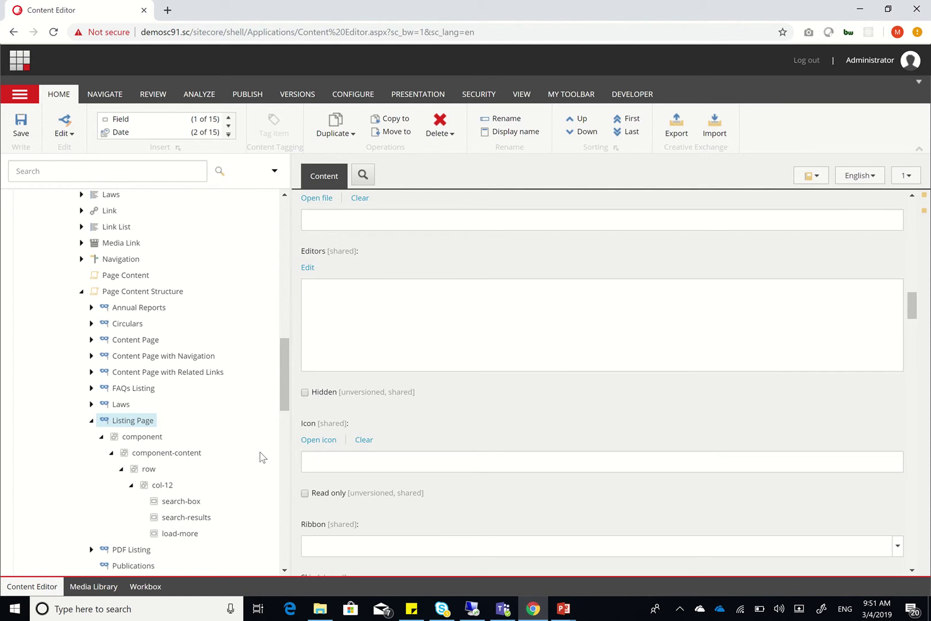
{"action": "scroll", "coordinate": [260, 452], "scroll_direction": "down", "scroll_amount": 2}
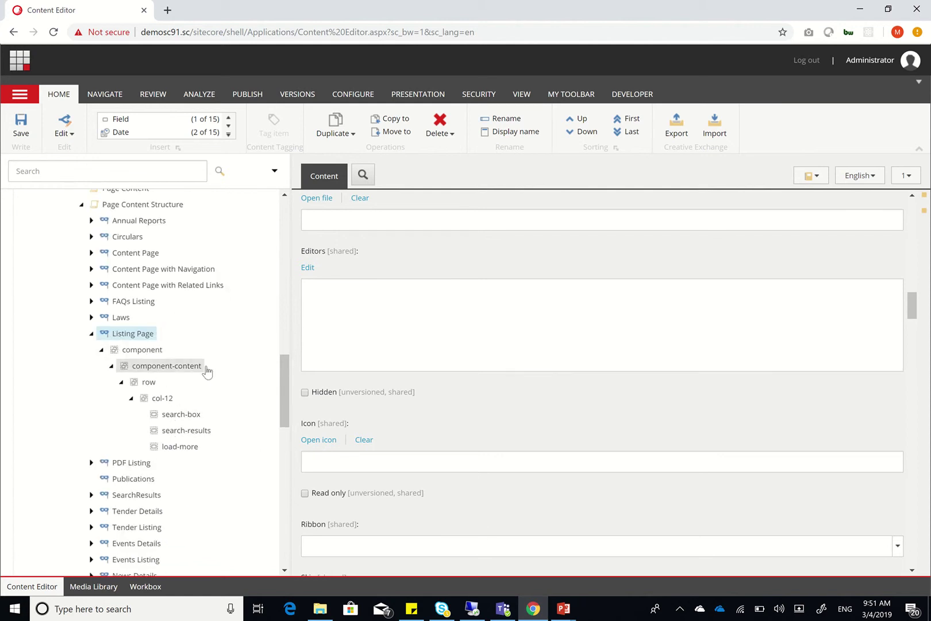
{"action": "scroll", "coordinate": [230, 357], "scroll_direction": "up", "scroll_amount": 1}
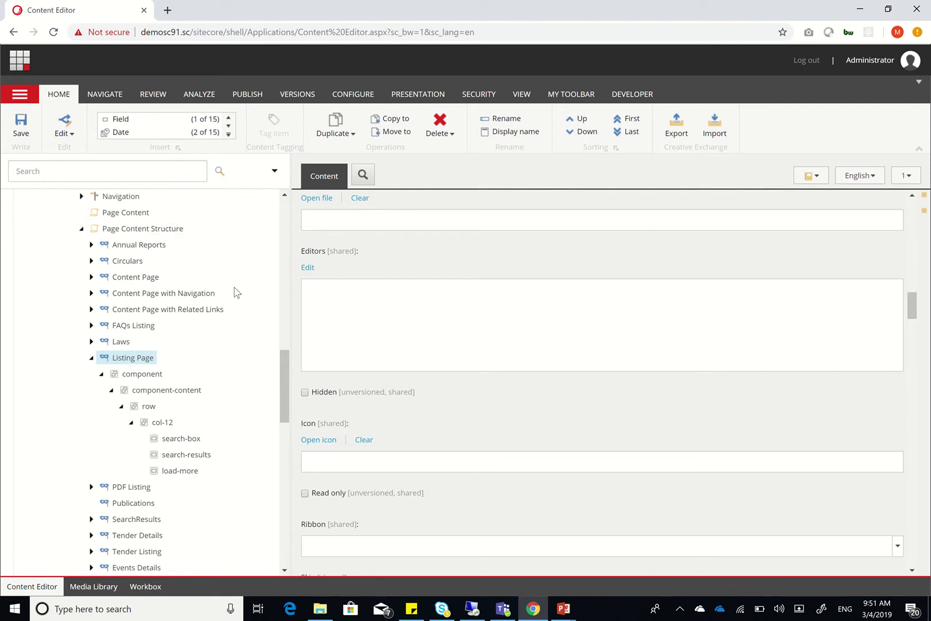
{"action": "scroll", "coordinate": [234, 287], "scroll_direction": "down", "scroll_amount": 2}
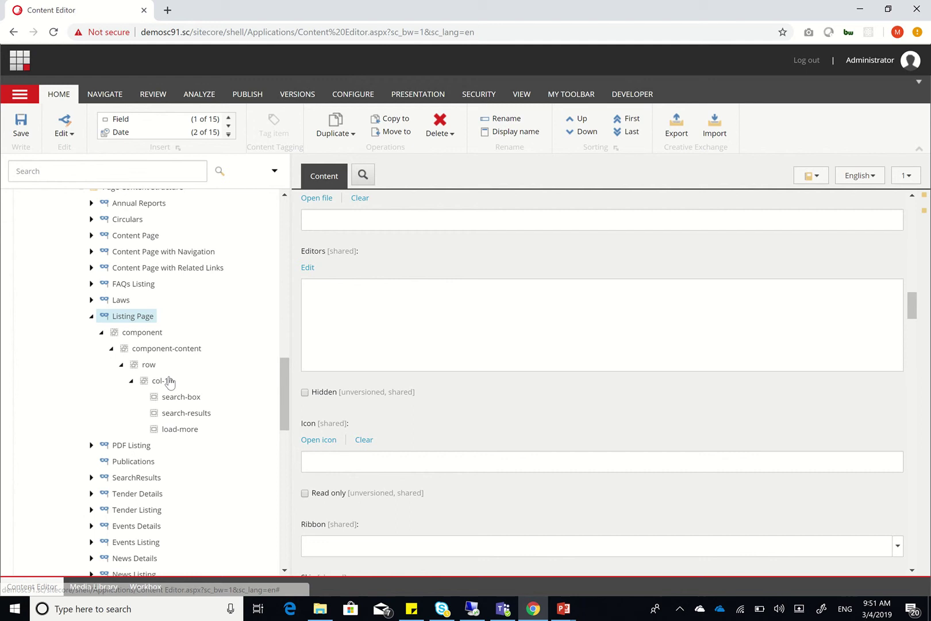
{"action": "scroll", "coordinate": [151, 315], "scroll_direction": "down", "scroll_amount": 3}
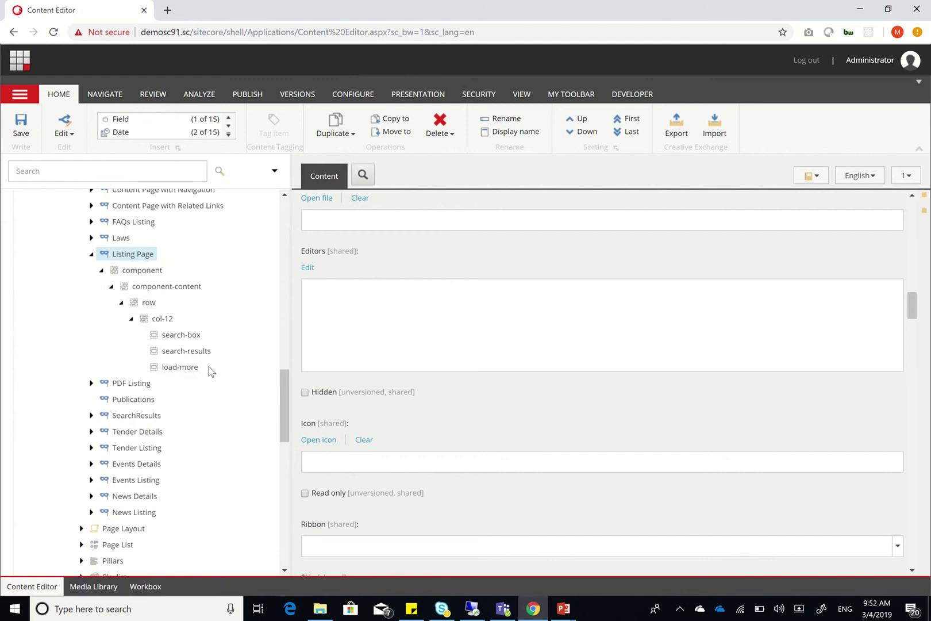
Open the search-box item and read through its Rendering Parameters text.
{"action": "left_click", "coordinate": [188, 341]}
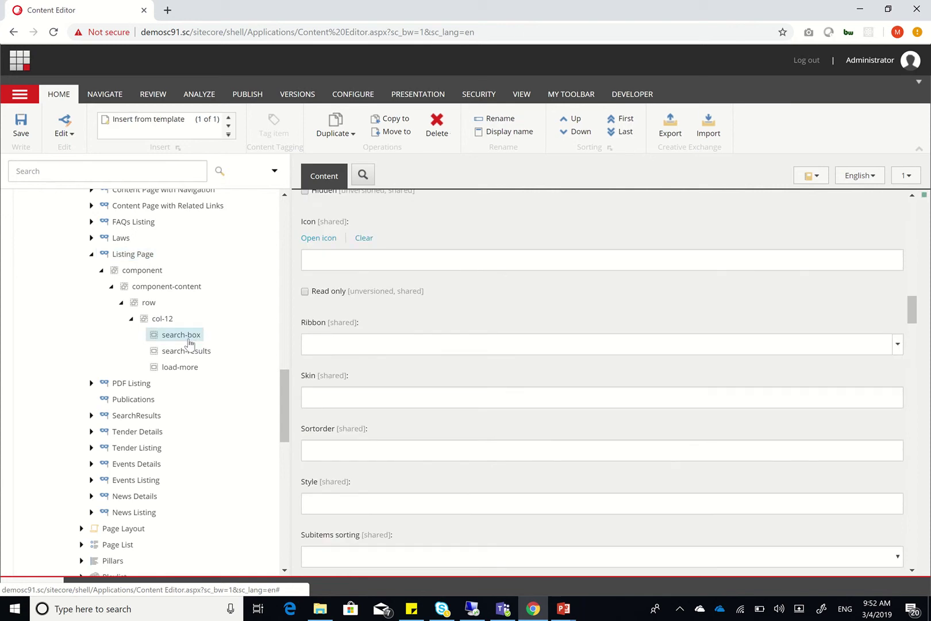
{"action": "scroll", "coordinate": [464, 320], "scroll_direction": "up", "scroll_amount": 6}
{"action": "scroll", "coordinate": [465, 321], "scroll_direction": "up", "scroll_amount": 10}
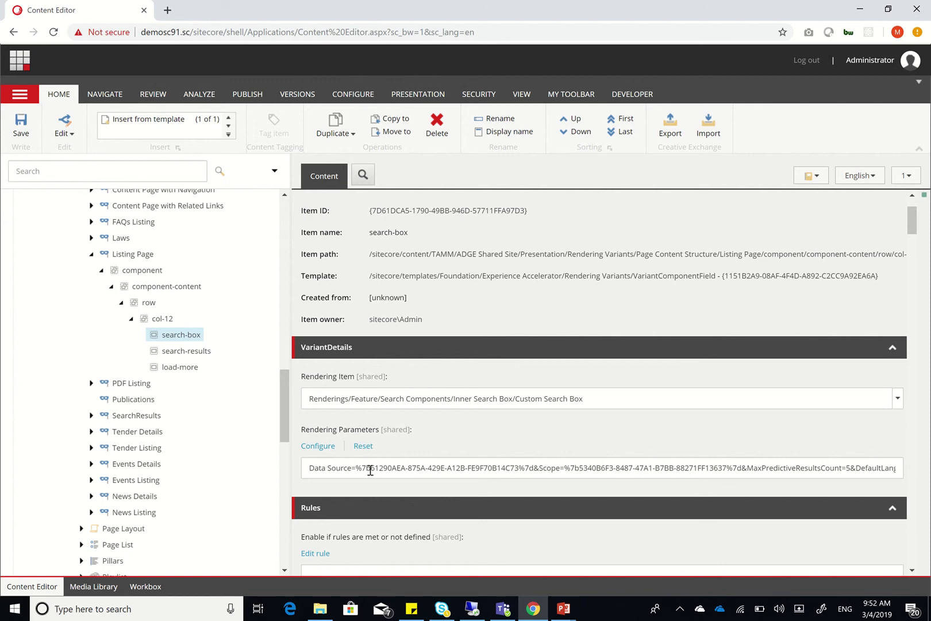
{"action": "left_click", "coordinate": [631, 473]}
{"action": "key", "text": "Right"}
{"action": "key", "text": "Right"}
{"action": "key", "text": "Right"}
{"action": "key", "text": "Right"}
{"action": "key", "text": "Right"}
{"action": "key", "text": "Right"}
{"action": "key", "text": "Right"}
{"action": "key", "text": "Right"}
{"action": "key", "text": "Right"}
{"action": "key", "text": "Right"}
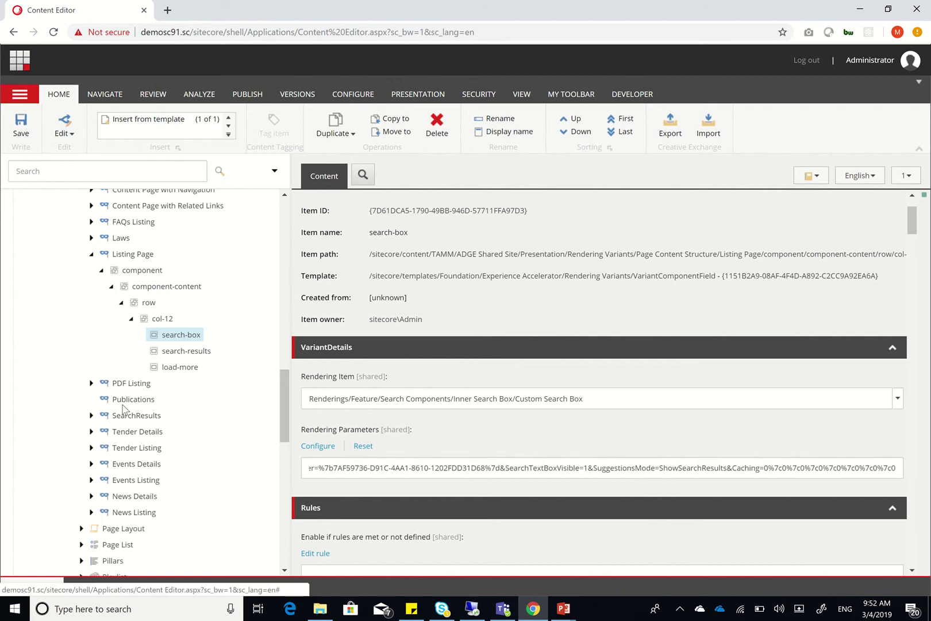
Open search-results and select the ##FieldNames## placeholder in its Rendering Parameters.
{"action": "left_click", "coordinate": [175, 352]}
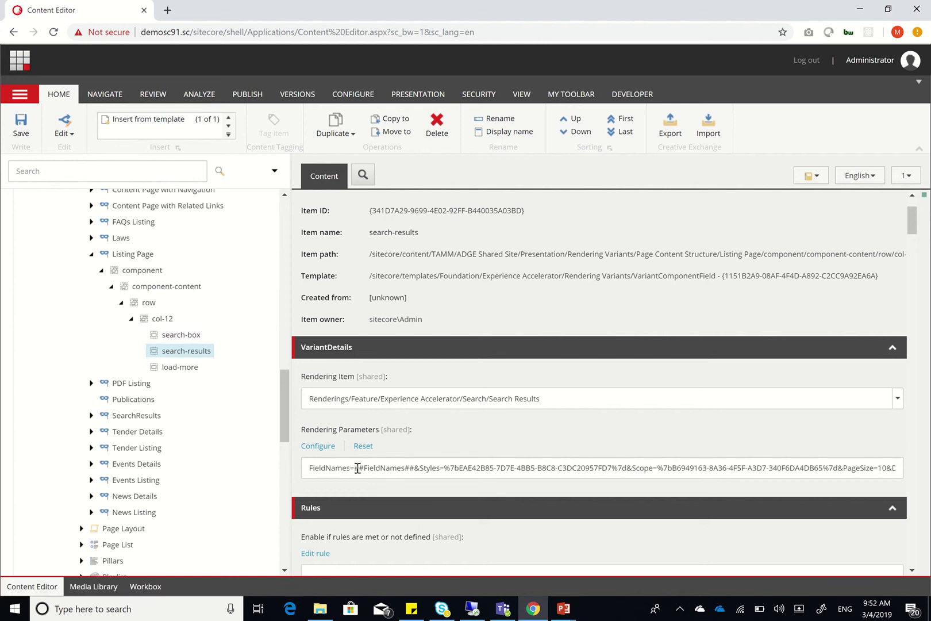
{"action": "left_click_drag", "start_coordinate": [354, 466], "coordinate": [375, 467]}
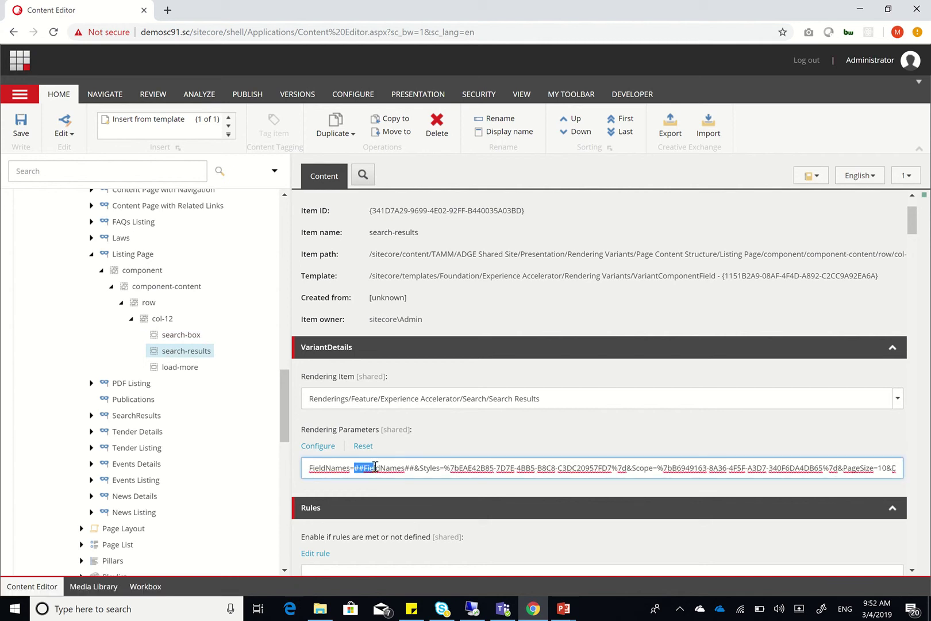
{"action": "double_click", "coordinate": [313, 469]}
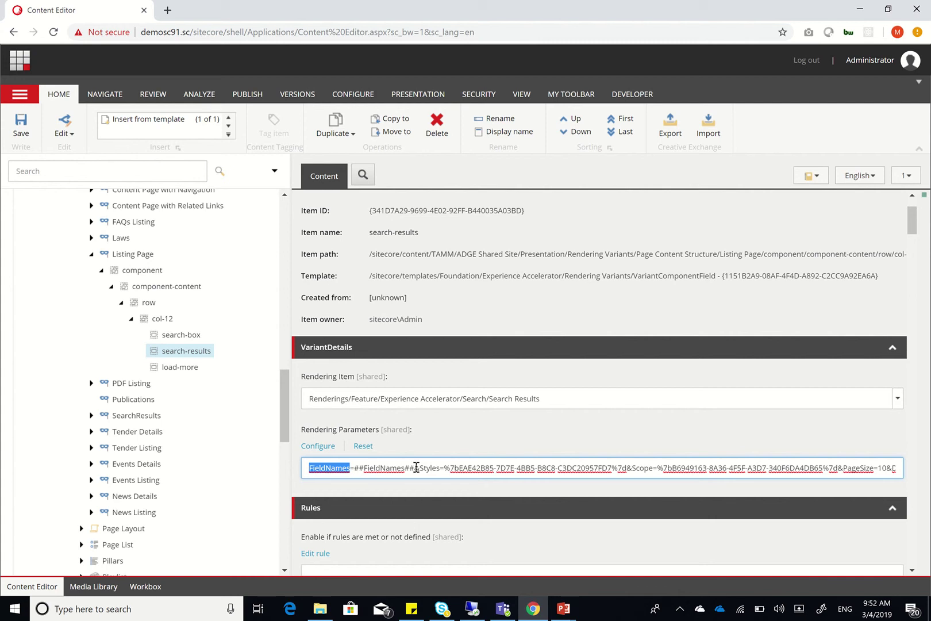
{"action": "left_click_drag", "start_coordinate": [415, 467], "coordinate": [354, 467]}
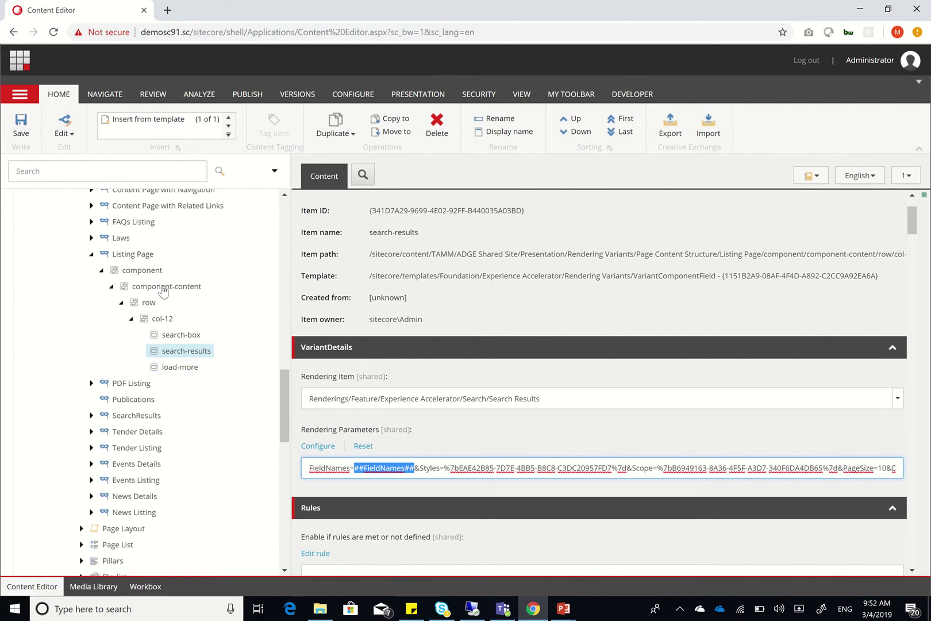
Select the DoH Tenders page under DoH Home and start a field search for the scope setting.
{"action": "scroll", "coordinate": [229, 364], "scroll_direction": "down", "scroll_amount": 1}
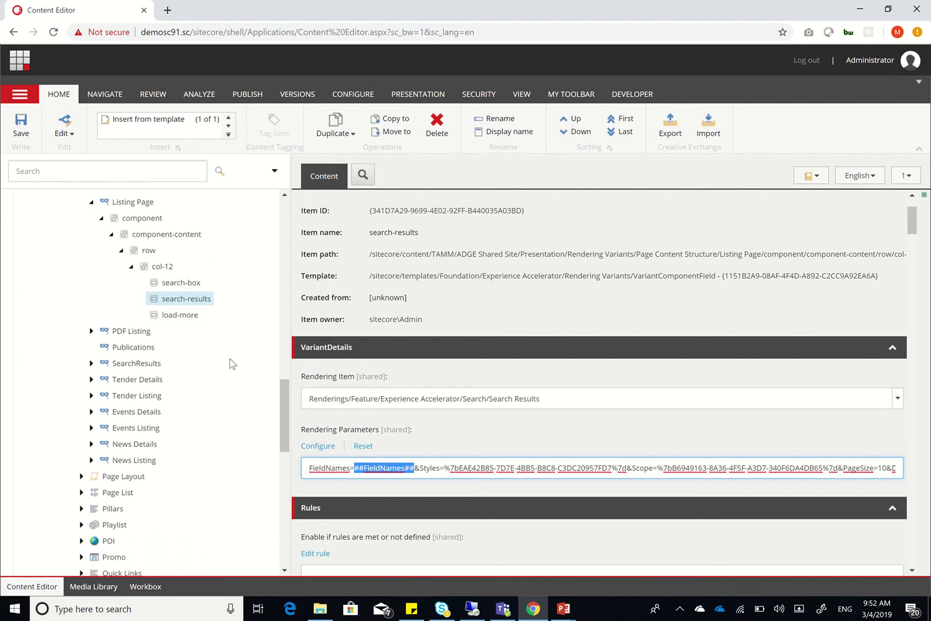
{"action": "scroll", "coordinate": [230, 363], "scroll_direction": "down", "scroll_amount": 15}
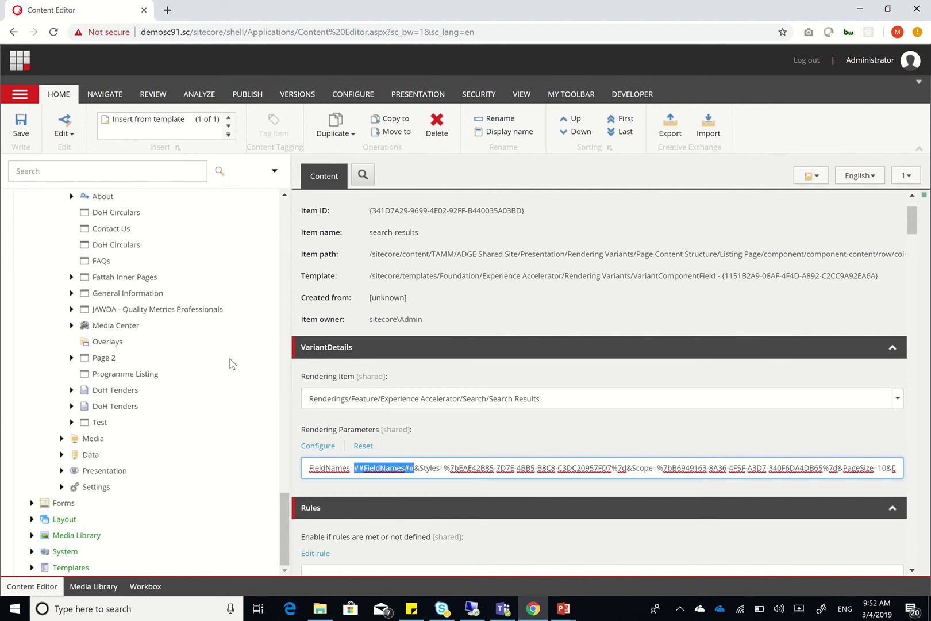
{"action": "scroll", "coordinate": [229, 364], "scroll_direction": "up", "scroll_amount": 3}
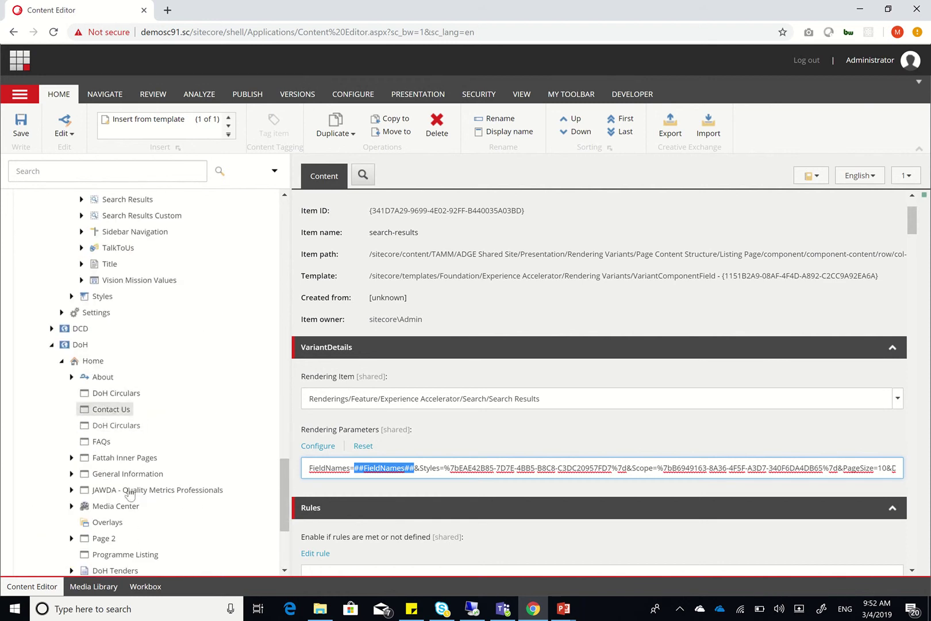
{"action": "scroll", "coordinate": [133, 526], "scroll_direction": "down", "scroll_amount": 1}
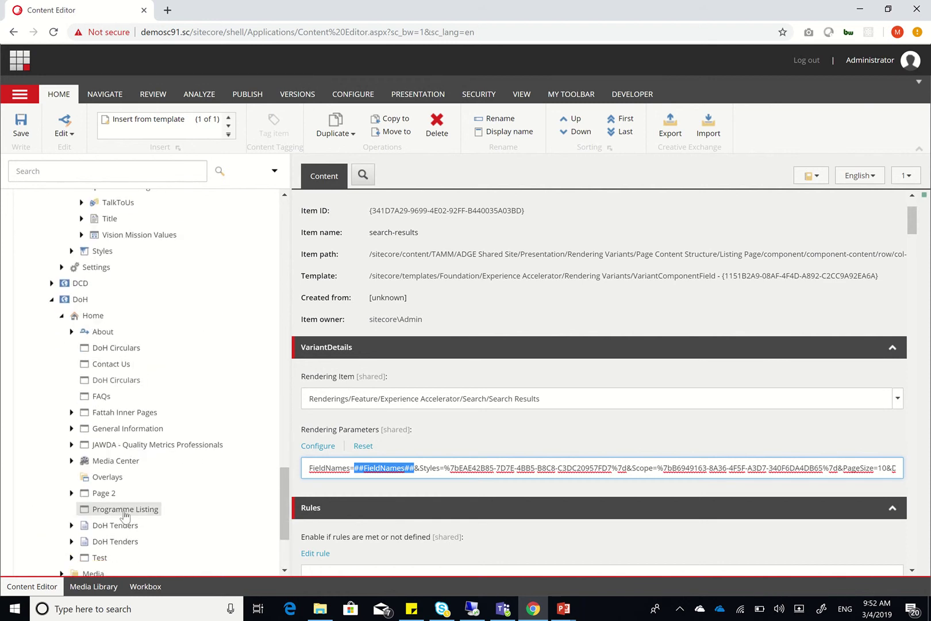
{"action": "left_click", "coordinate": [116, 545]}
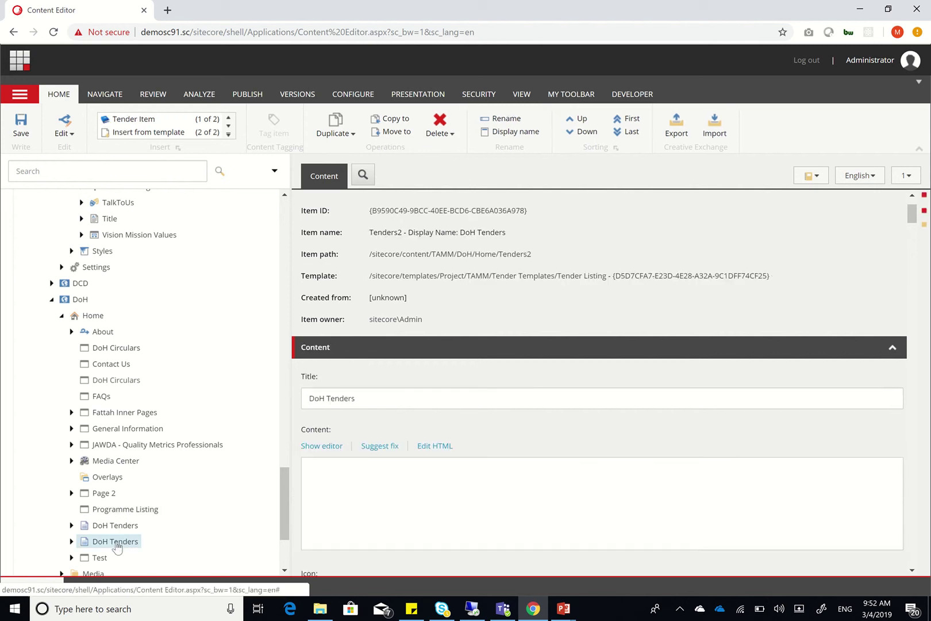
{"action": "scroll", "coordinate": [466, 492], "scroll_direction": "down", "scroll_amount": 8}
{"action": "scroll", "coordinate": [467, 492], "scroll_direction": "down", "scroll_amount": 3}
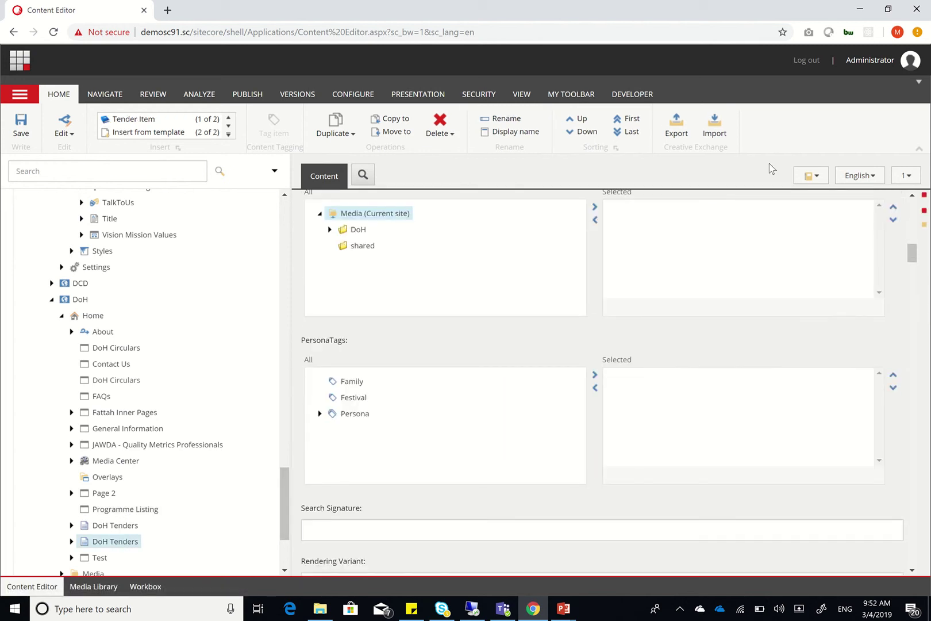
{"action": "left_click", "coordinate": [805, 180]}
Find 'scop' to jump to the Tender-Listing Search scope field, scrolling up through the fields.
{"action": "type", "text": "scop"}
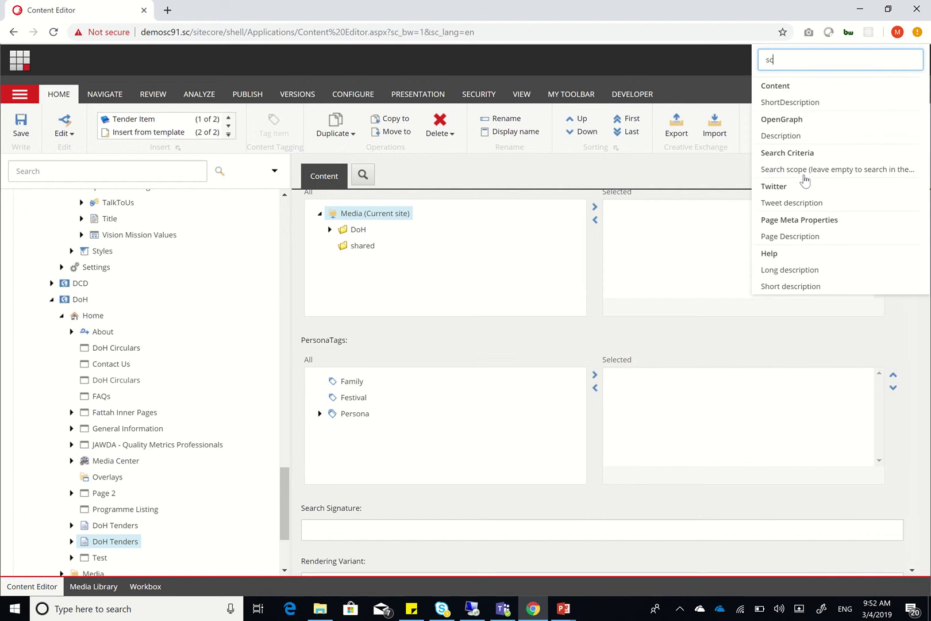
{"action": "left_click", "coordinate": [797, 103]}
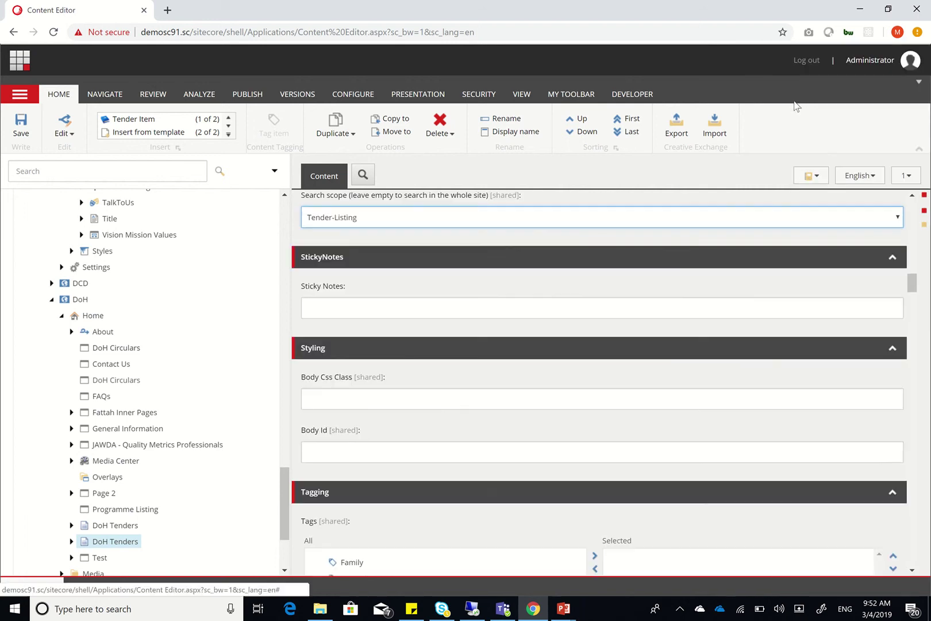
{"action": "scroll", "coordinate": [451, 233], "scroll_direction": "up", "scroll_amount": 4}
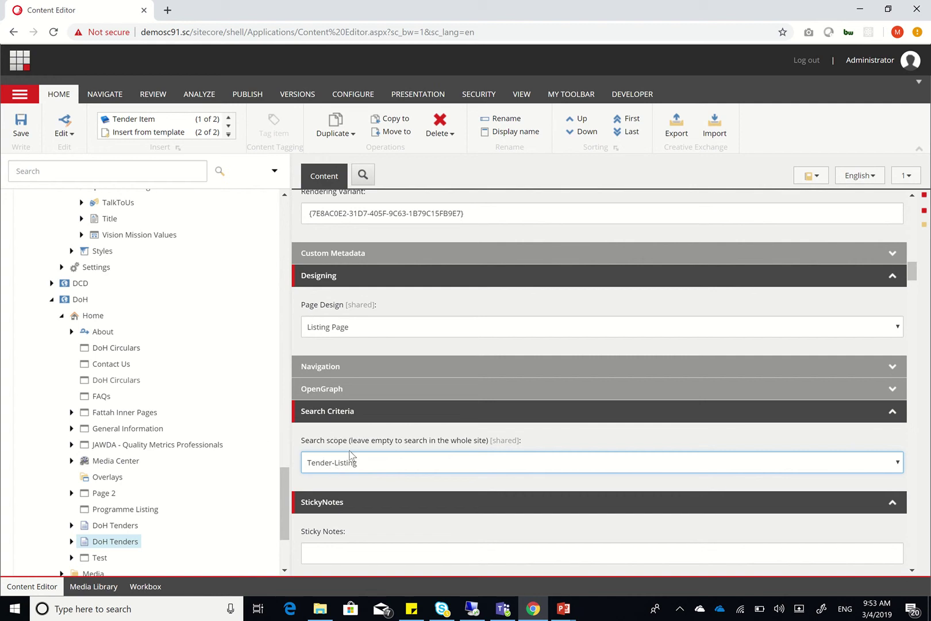
{"action": "scroll", "coordinate": [212, 392], "scroll_direction": "up", "scroll_amount": 15}
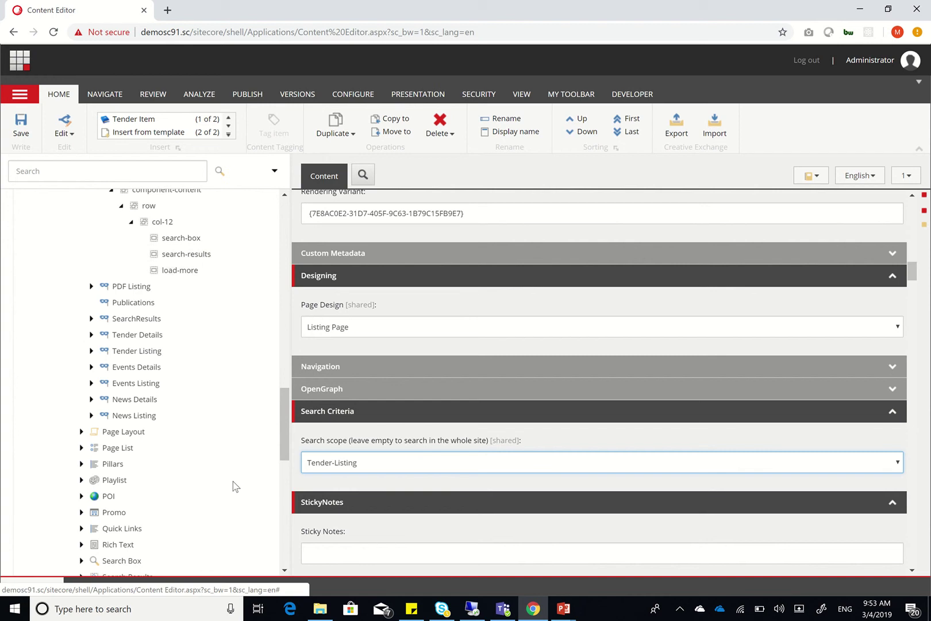
{"action": "scroll", "coordinate": [233, 481], "scroll_direction": "down", "scroll_amount": 3}
{"action": "scroll", "coordinate": [233, 481], "scroll_direction": "down", "scroll_amount": 2}
{"action": "scroll", "coordinate": [378, 437], "scroll_direction": "up", "scroll_amount": 1}
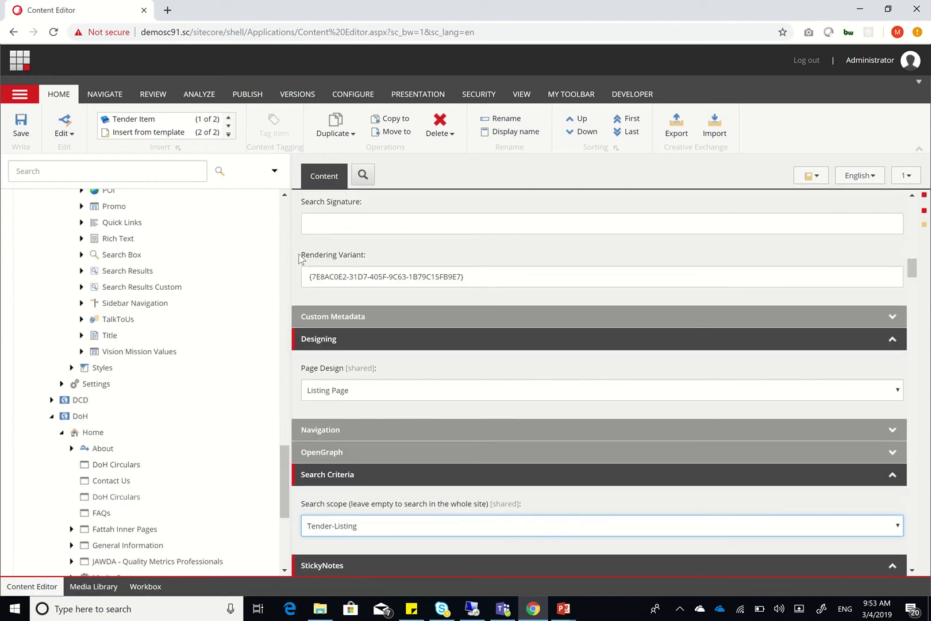
Select the whole Rendering Variant GUID of DoH Tenders.
{"action": "left_click_drag", "start_coordinate": [299, 258], "coordinate": [364, 262]}
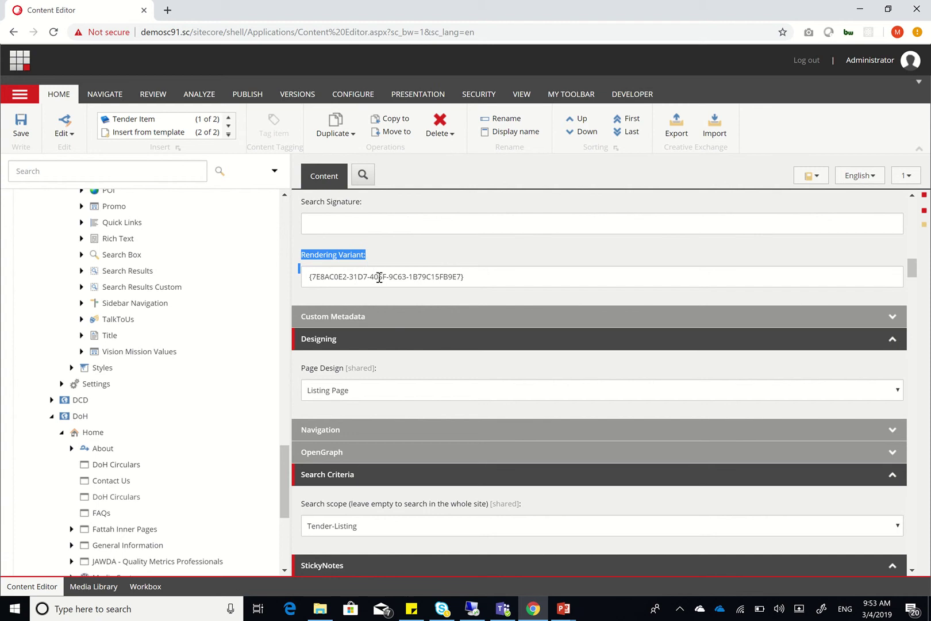
{"action": "triple_click", "coordinate": [473, 284]}
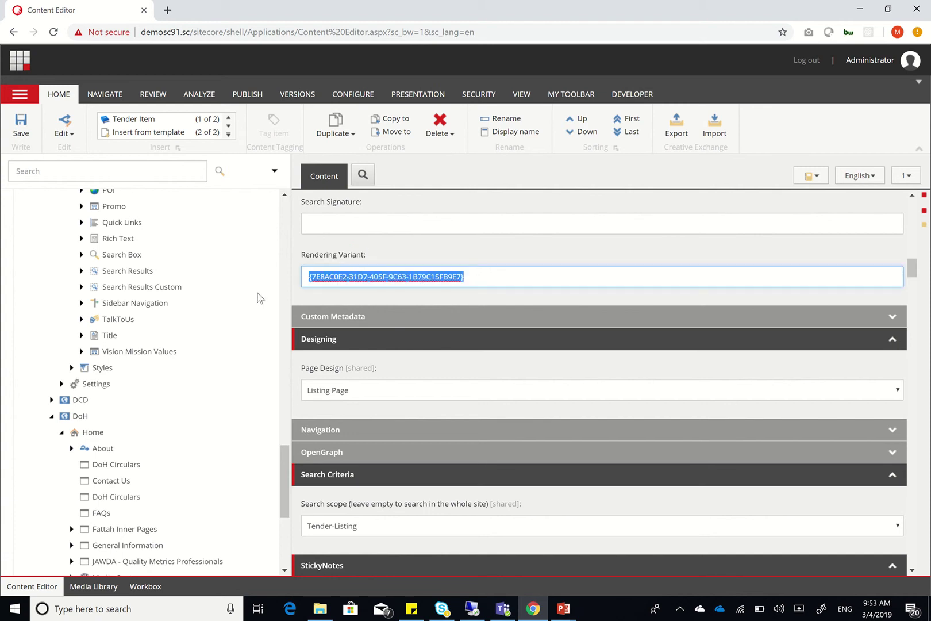
{"action": "left_click_drag", "start_coordinate": [466, 282], "coordinate": [276, 286]}
{"action": "left_click", "coordinate": [564, 611]}
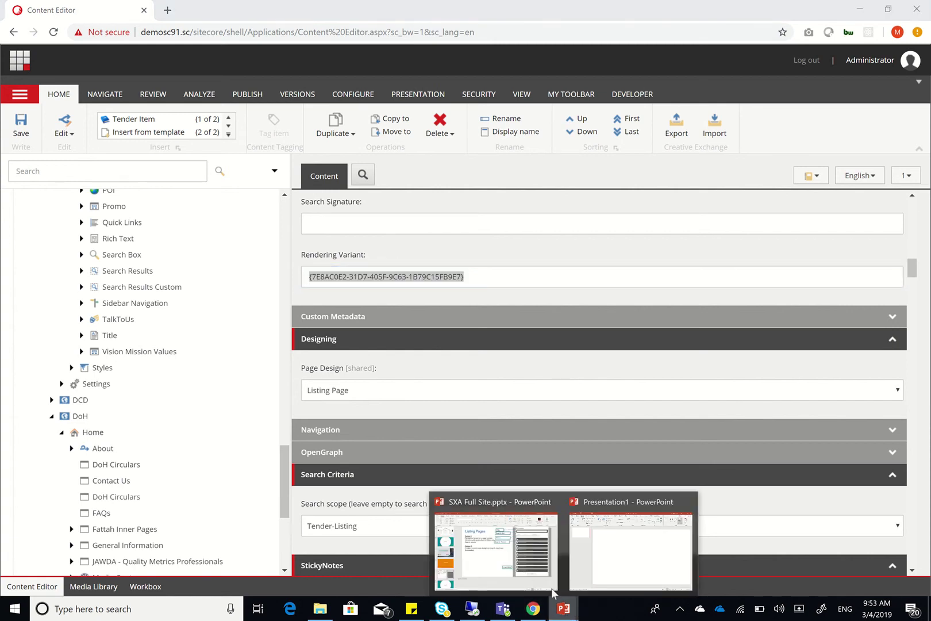
{"action": "left_click", "coordinate": [551, 588]}
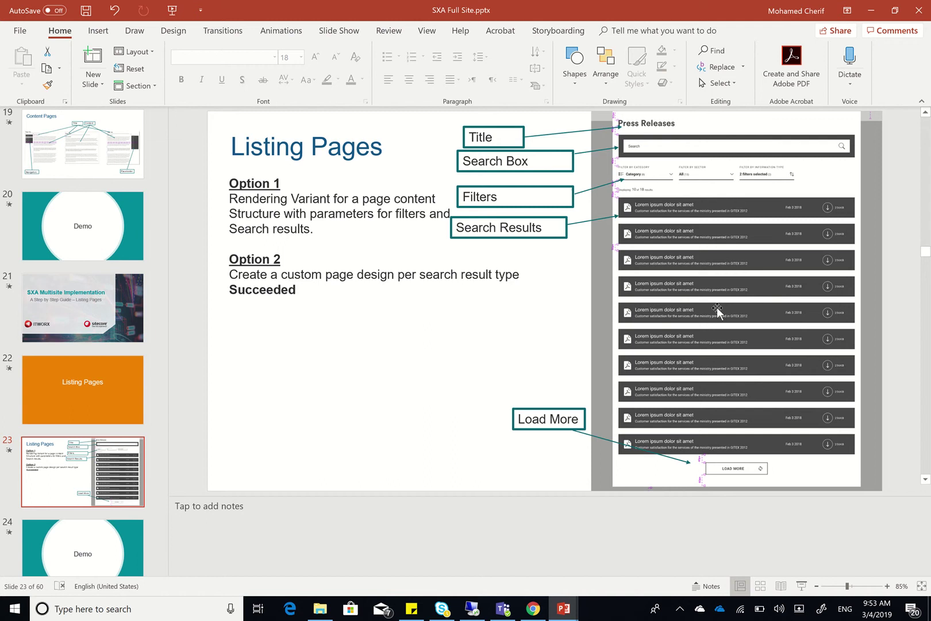
{"action": "left_click", "coordinate": [871, 10]}
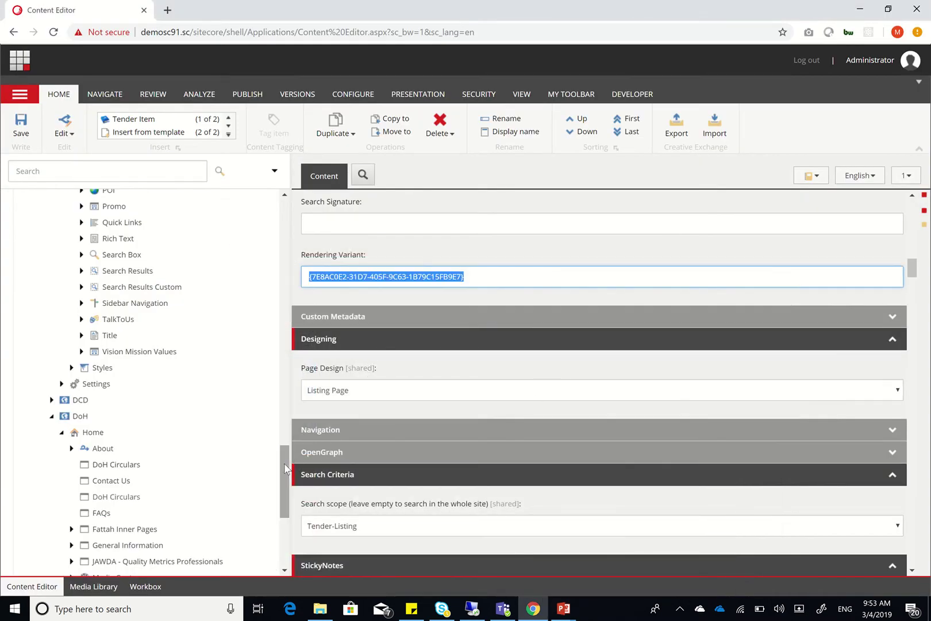
Scroll to search-results' Rendering Parameters and select the FieldNames token.
{"action": "left_click_drag", "start_coordinate": [288, 466], "coordinate": [288, 455]}
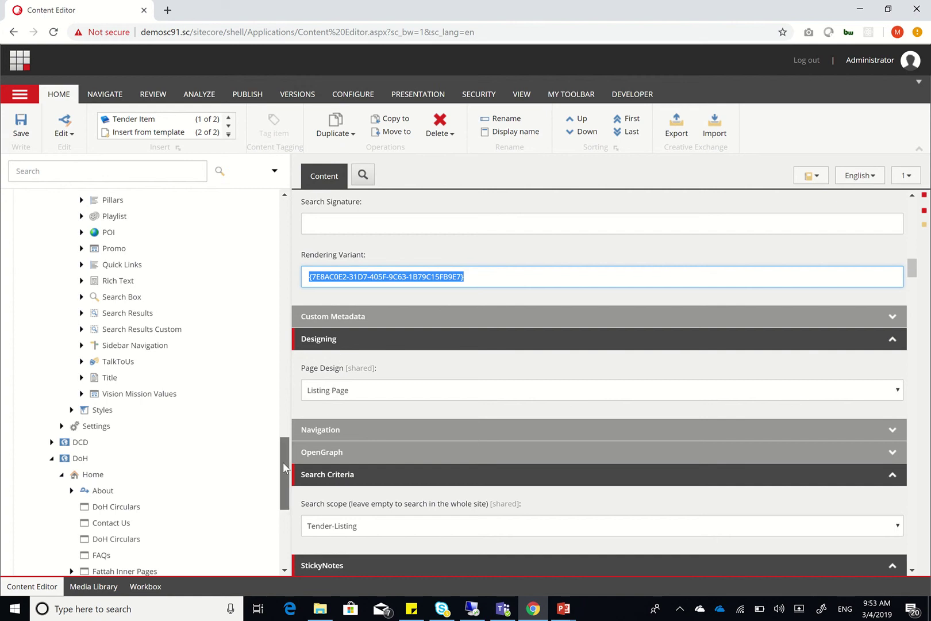
{"action": "left_click_drag", "start_coordinate": [284, 467], "coordinate": [284, 405]}
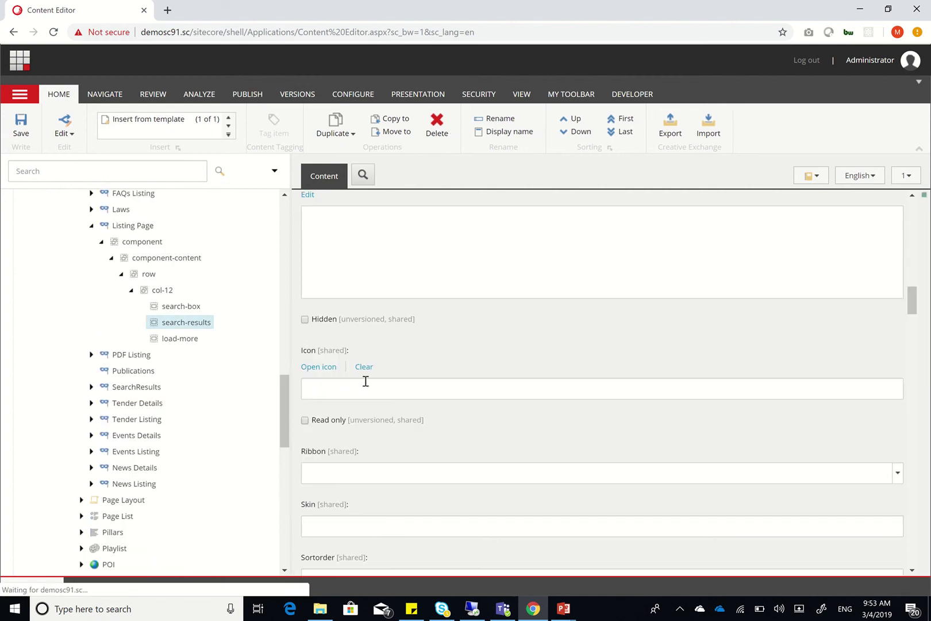
{"action": "scroll", "coordinate": [368, 374], "scroll_direction": "up", "scroll_amount": 8}
{"action": "scroll", "coordinate": [388, 345], "scroll_direction": "up", "scroll_amount": 15}
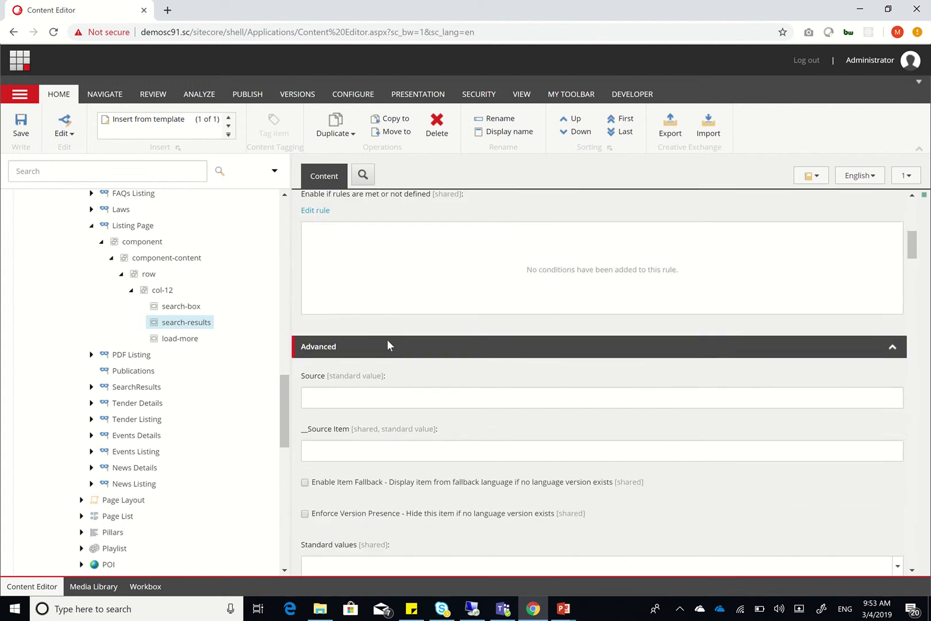
{"action": "scroll", "coordinate": [375, 448], "scroll_direction": "down", "scroll_amount": 1}
{"action": "double_click", "coordinate": [375, 447]}
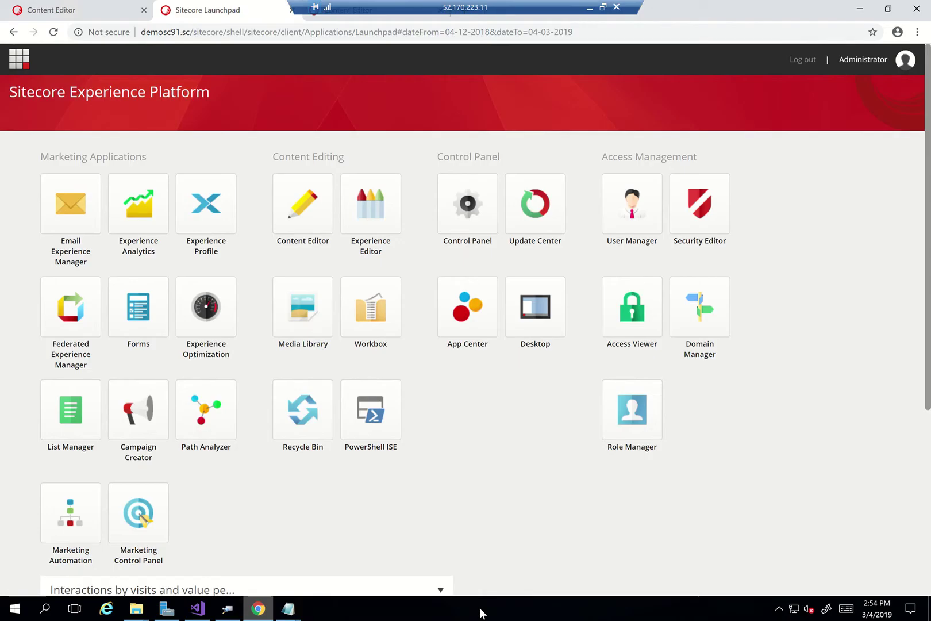
In remote Visual Studio, highlight the RenderComponent class and its RenderComponentField base class.
{"action": "left_click", "coordinate": [198, 609]}
{"action": "scroll", "coordinate": [378, 331], "scroll_direction": "up", "scroll_amount": 8}
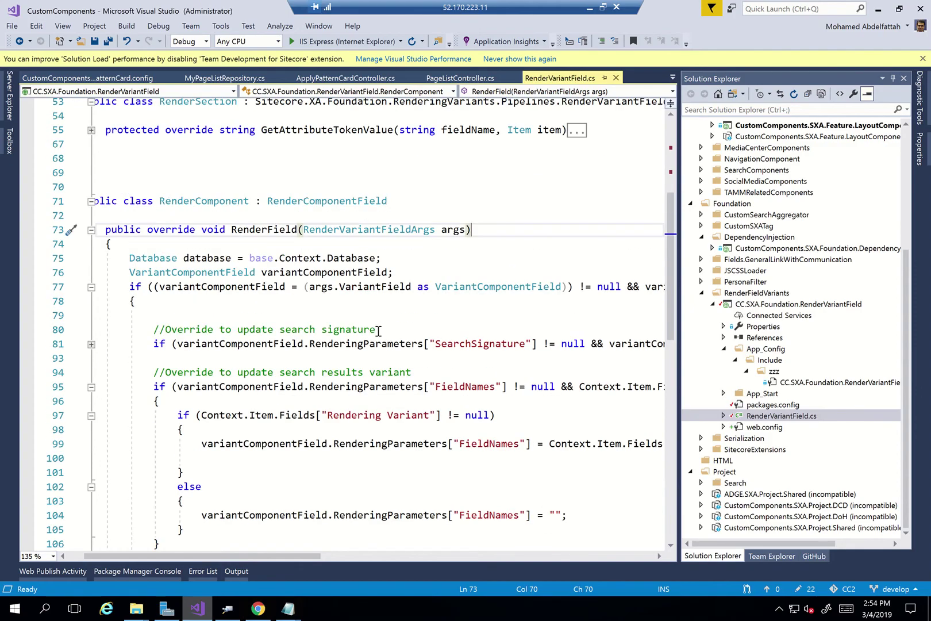
{"action": "double_click", "coordinate": [223, 246]}
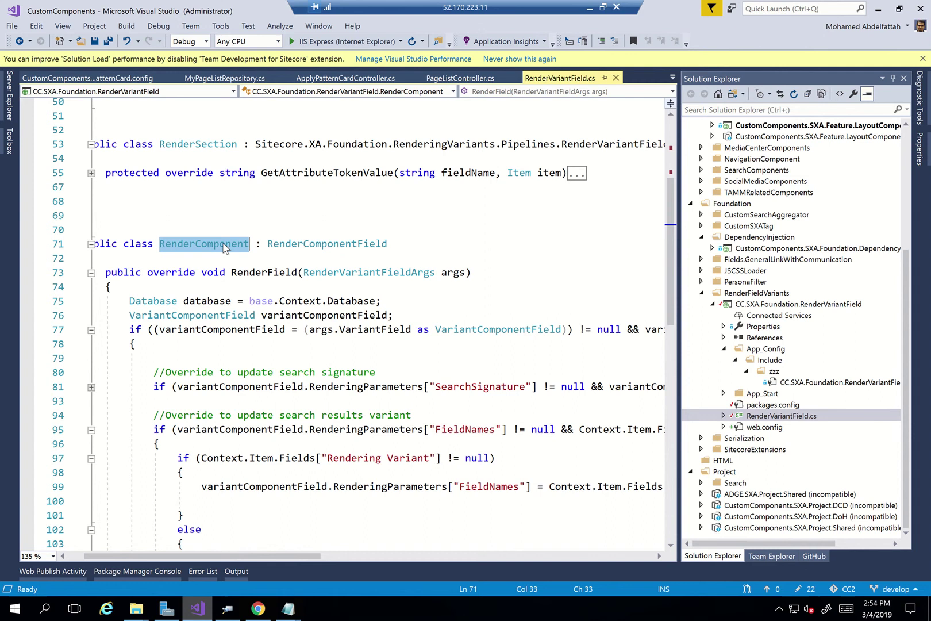
{"action": "double_click", "coordinate": [302, 246]}
{"action": "mouse_move", "coordinate": [315, 243]}
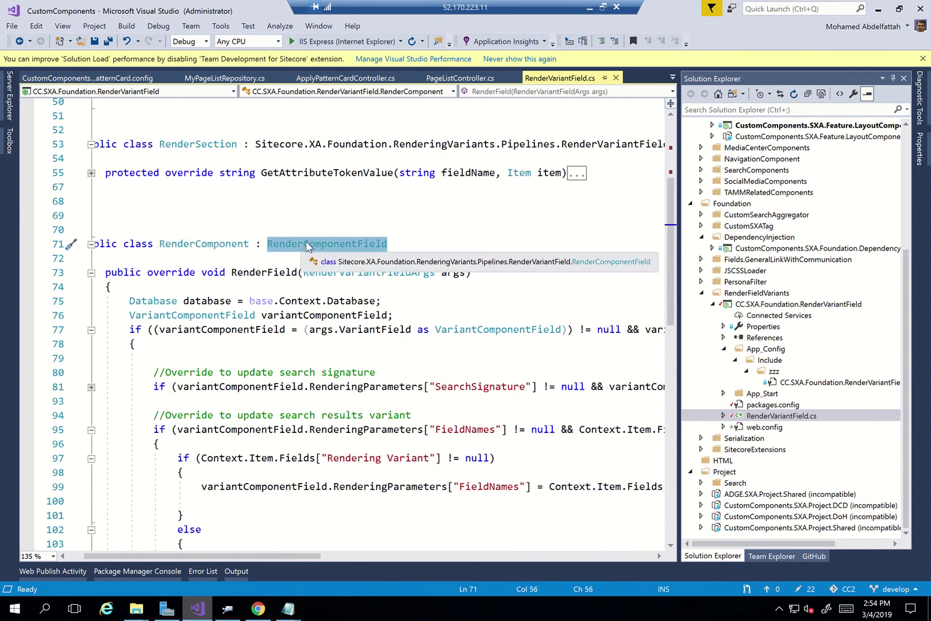
{"action": "scroll", "coordinate": [316, 315], "scroll_direction": "down", "scroll_amount": 1}
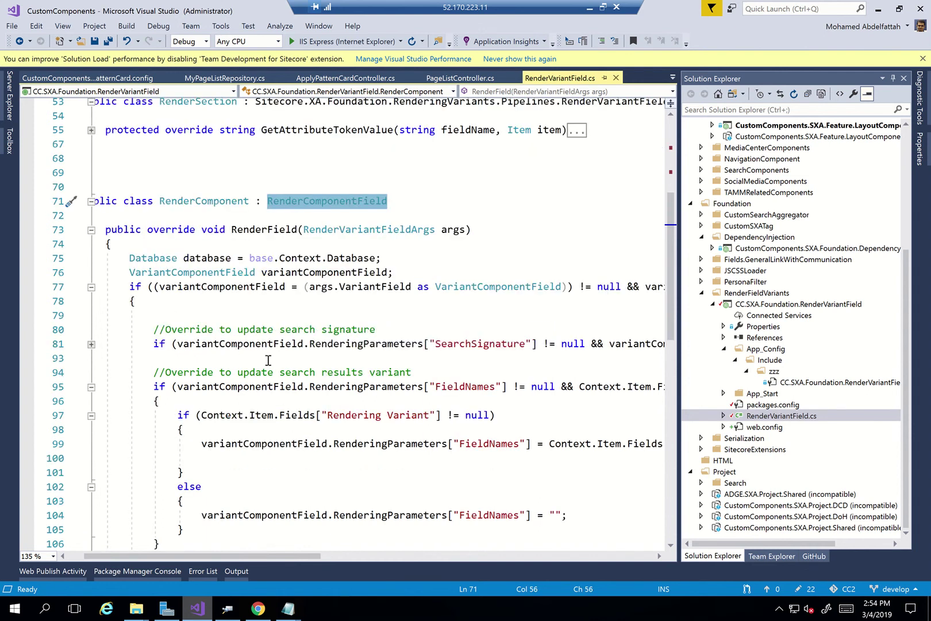
Highlight the comments on updating the search signature and the search results variant.
{"action": "mouse_move", "coordinate": [213, 329]}
{"action": "left_mouse_down"}
{"action": "mouse_move", "coordinate": [322, 340]}
{"action": "mouse_move", "coordinate": [383, 329]}
{"action": "left_mouse_up"}
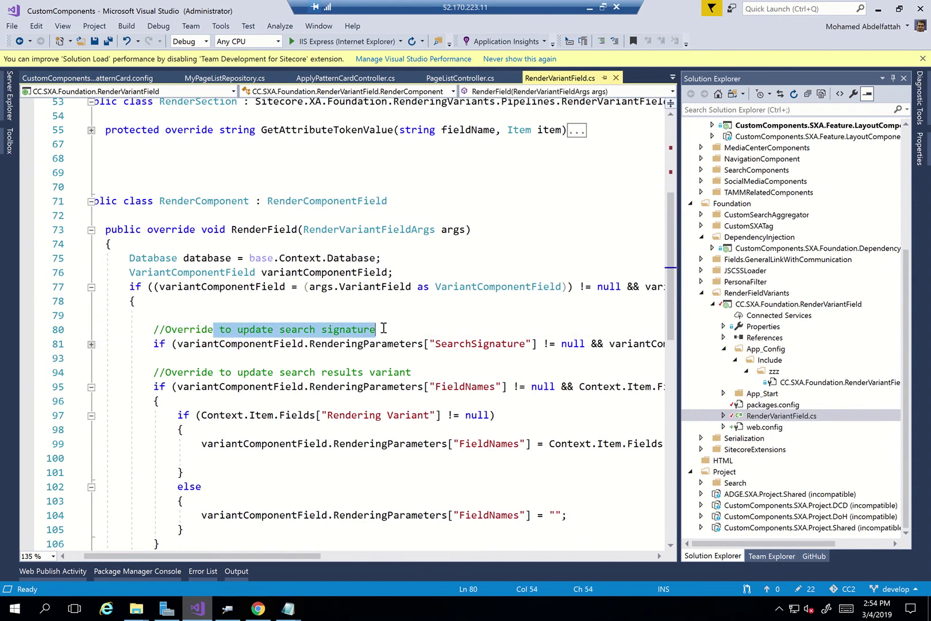
{"action": "scroll", "coordinate": [407, 394], "scroll_direction": "down", "scroll_amount": 1}
{"action": "double_click", "coordinate": [227, 330]}
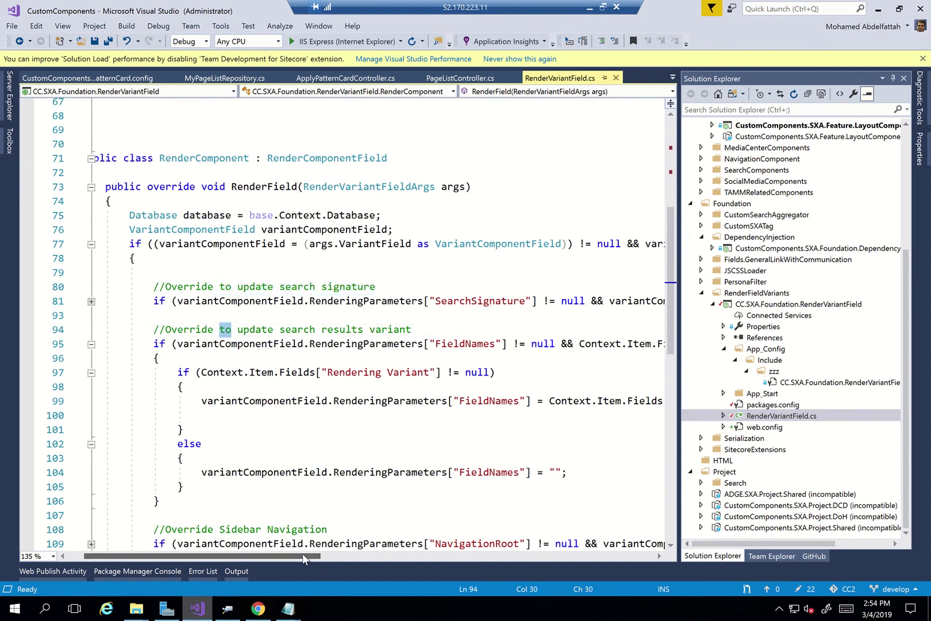
{"action": "left_click_drag", "start_coordinate": [302, 553], "coordinate": [611, 551]}
{"action": "left_click_drag", "start_coordinate": [504, 542], "coordinate": [130, 544]}
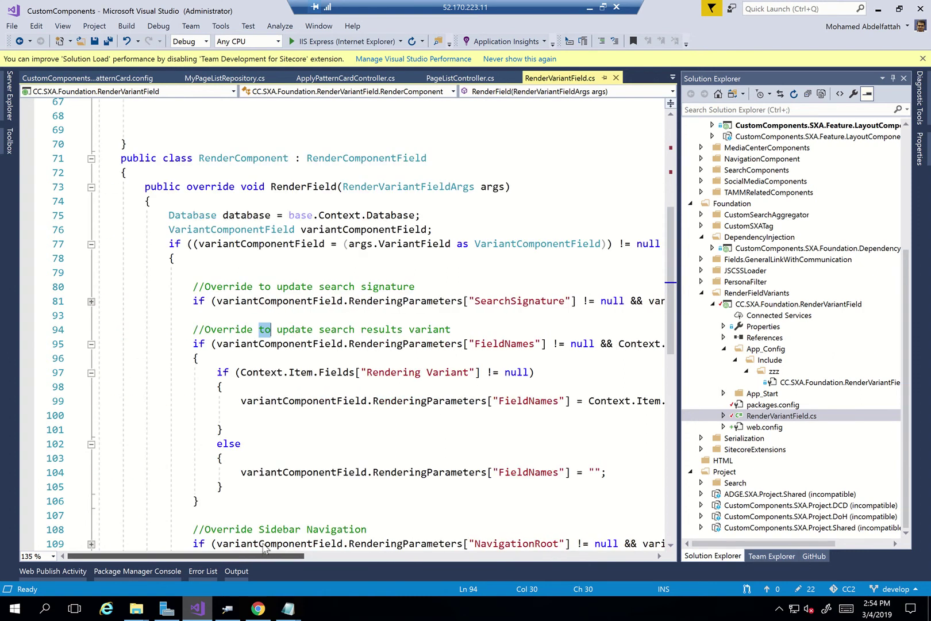
{"action": "left_click_drag", "start_coordinate": [263, 549], "coordinate": [356, 533]}
Mark FieldNames on line 99, then return to the local Content Editor.
{"action": "scroll", "coordinate": [356, 533], "scroll_direction": "right", "scroll_amount": 5}
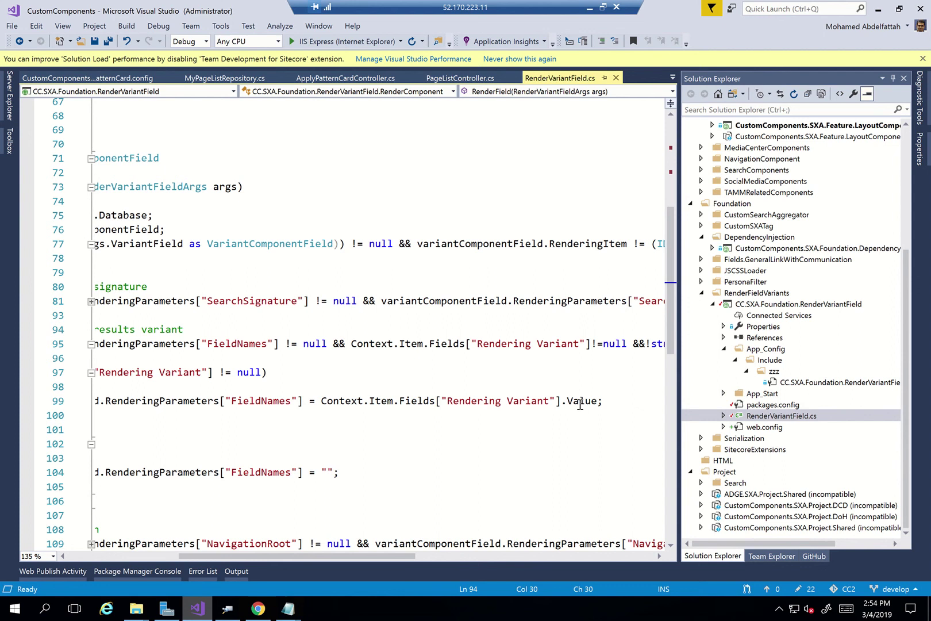
{"action": "double_click", "coordinate": [258, 401]}
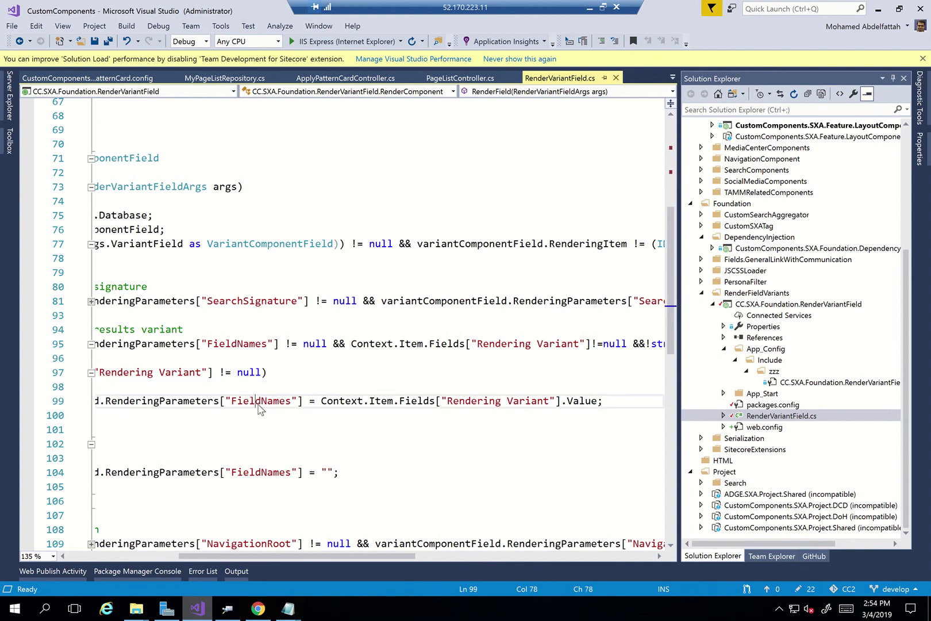
{"action": "scroll", "coordinate": [269, 444], "scroll_direction": "left", "scroll_amount": 1}
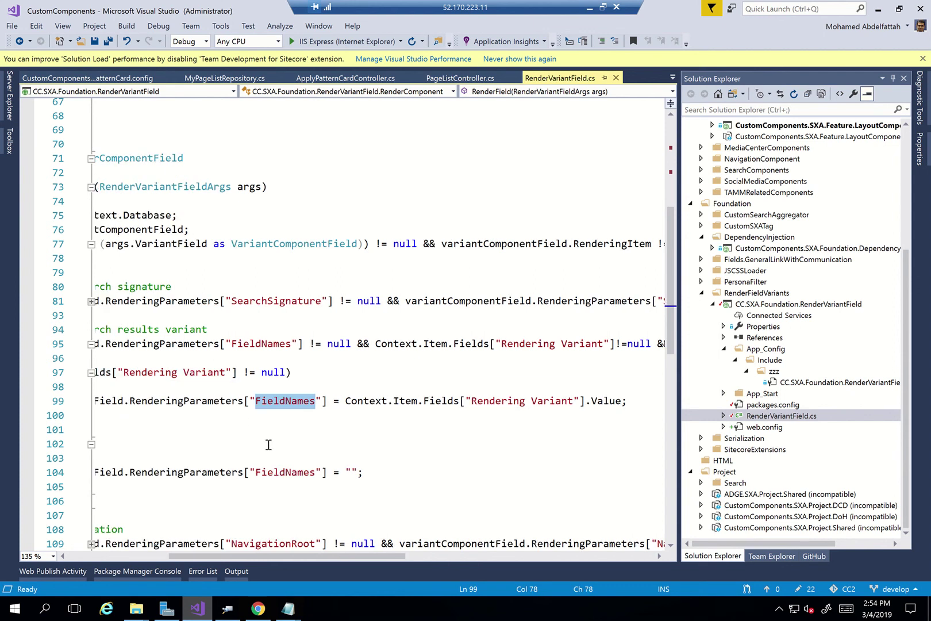
{"action": "scroll", "coordinate": [269, 444], "scroll_direction": "left", "scroll_amount": 1}
{"action": "left_click", "coordinate": [590, 8]}
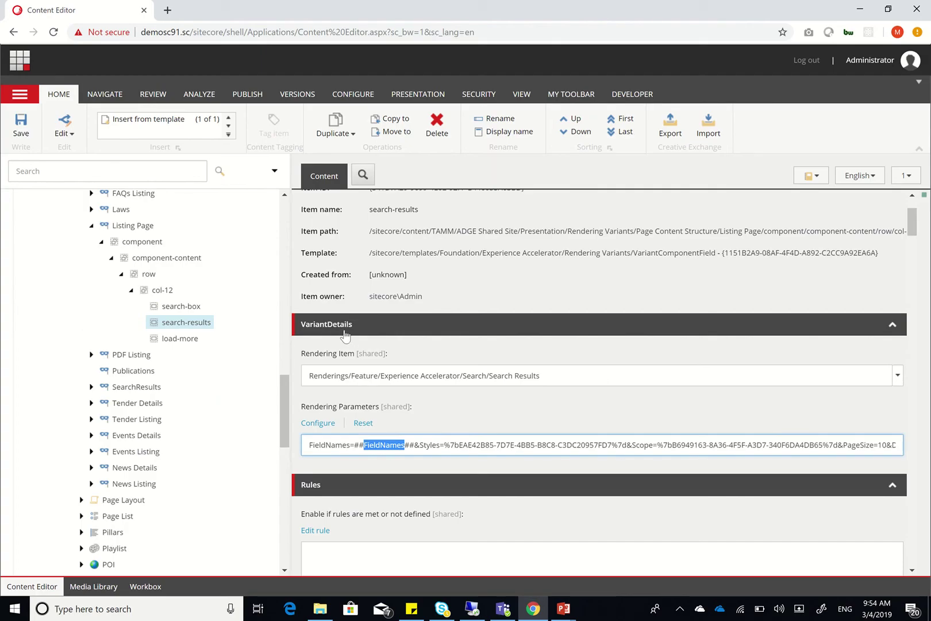
Open the second DoH Tenders item and jump to its Search scope field via 'scop'.
{"action": "scroll", "coordinate": [233, 424], "scroll_direction": "down", "scroll_amount": 15}
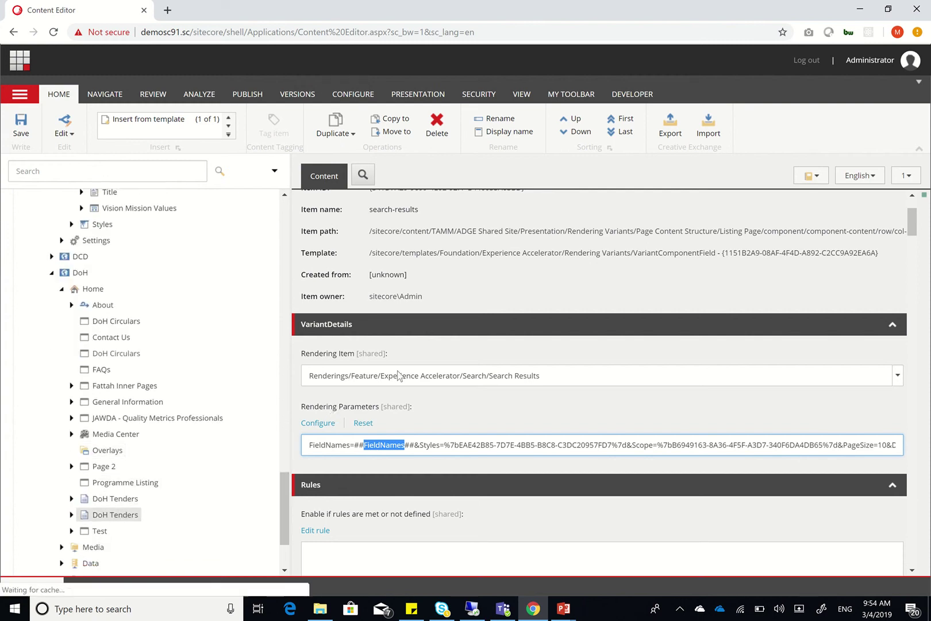
{"action": "left_click", "coordinate": [115, 515]}
{"action": "scroll", "coordinate": [408, 436], "scroll_direction": "down", "scroll_amount": 5}
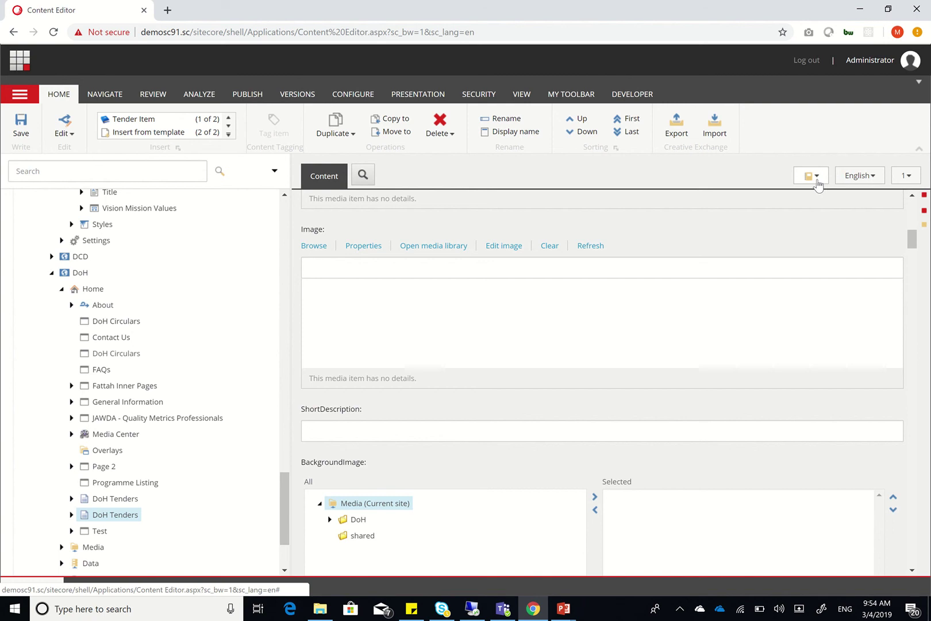
{"action": "left_click", "coordinate": [817, 176]}
{"action": "type", "text": "scop"}
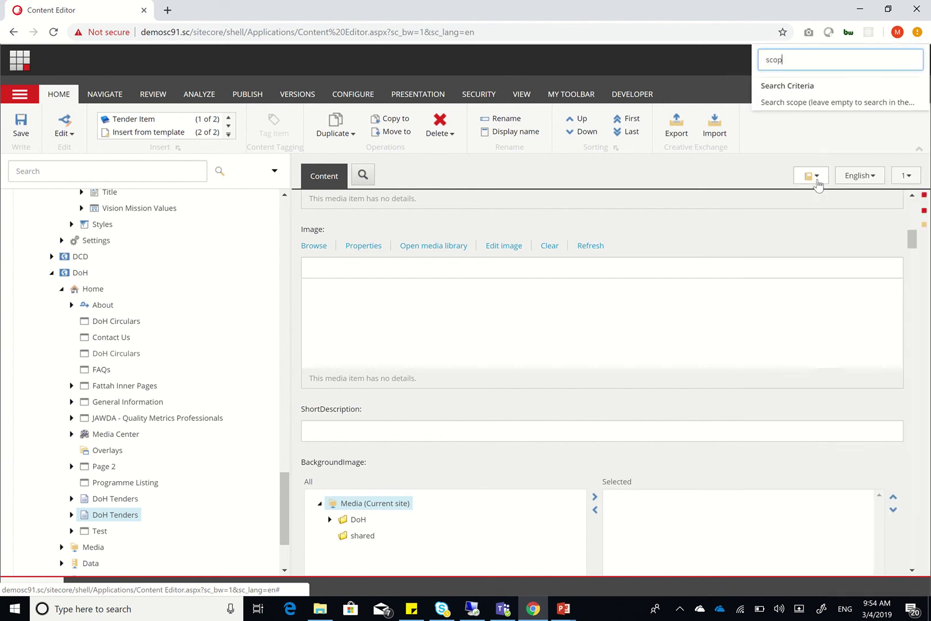
{"action": "left_click", "coordinate": [792, 107]}
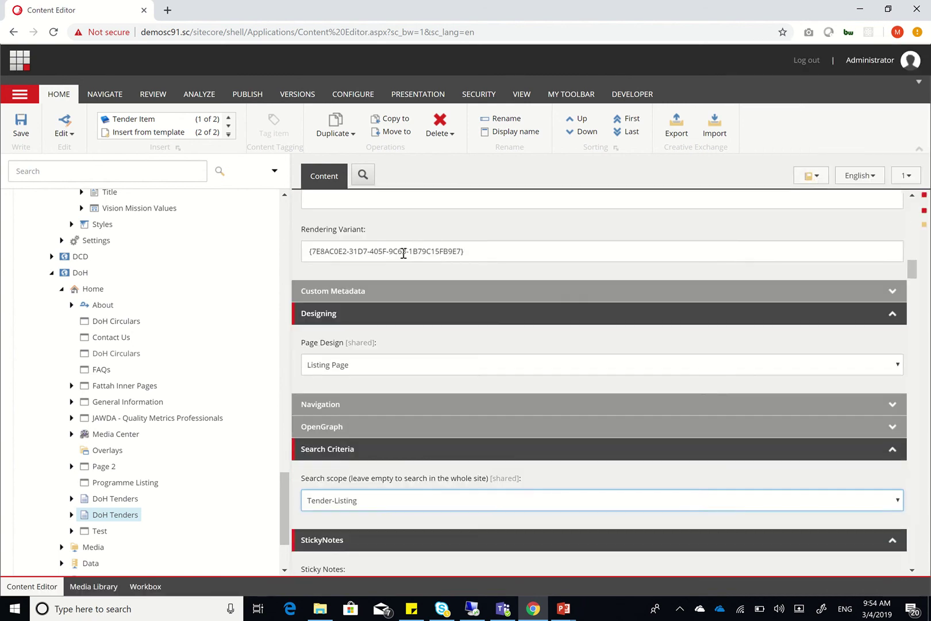
Select the Rendering Variant ID value, then switch back to remote Visual Studio.
{"action": "left_click_drag", "start_coordinate": [404, 253], "coordinate": [503, 251]}
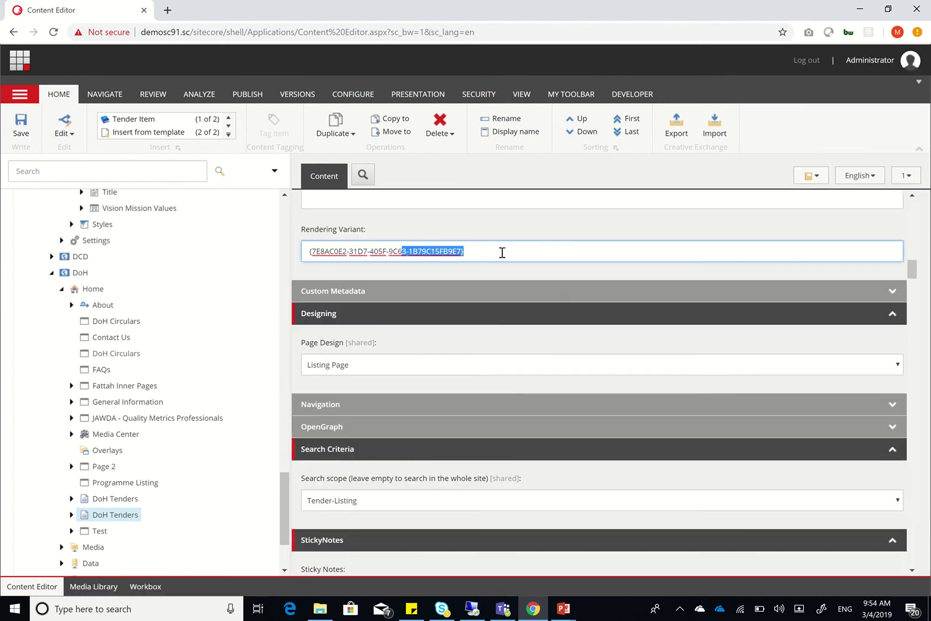
{"action": "left_click", "coordinate": [507, 251]}
{"action": "key", "text": "ctrl+a"}
{"action": "key", "text": "ctrl+a"}
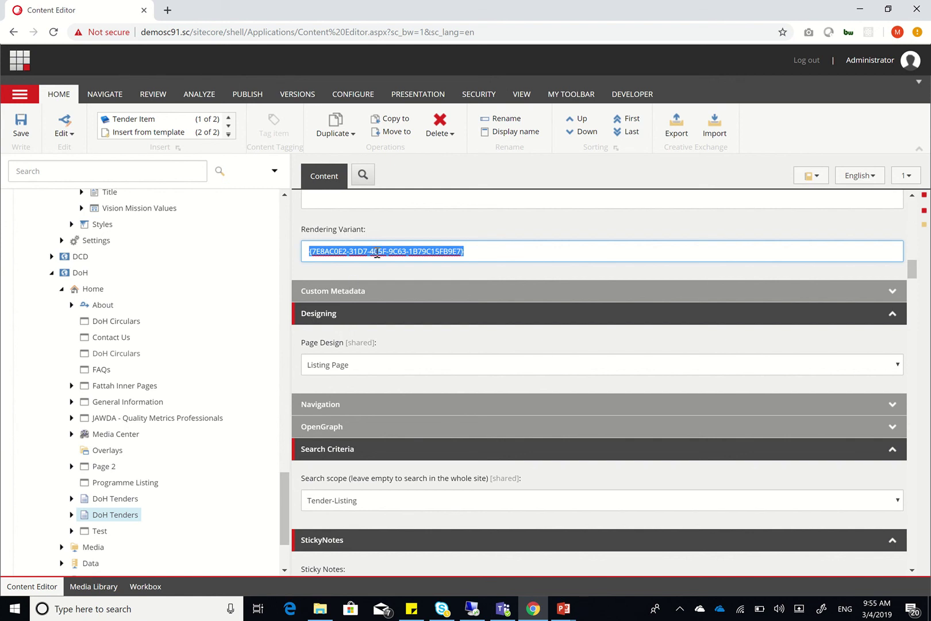
{"action": "scroll", "coordinate": [209, 363], "scroll_direction": "up", "scroll_amount": 5}
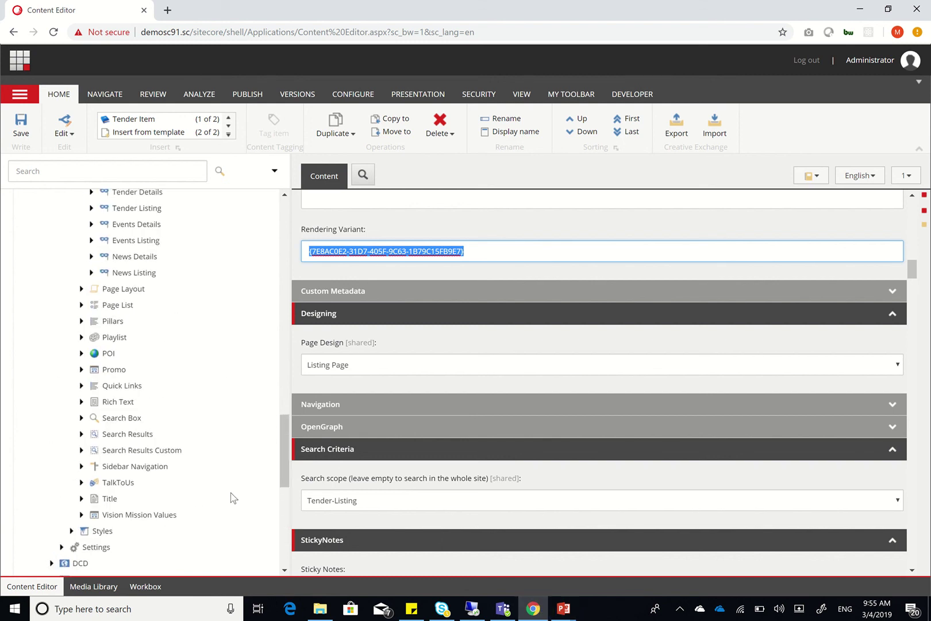
{"action": "scroll", "coordinate": [232, 498], "scroll_direction": "down", "scroll_amount": 3}
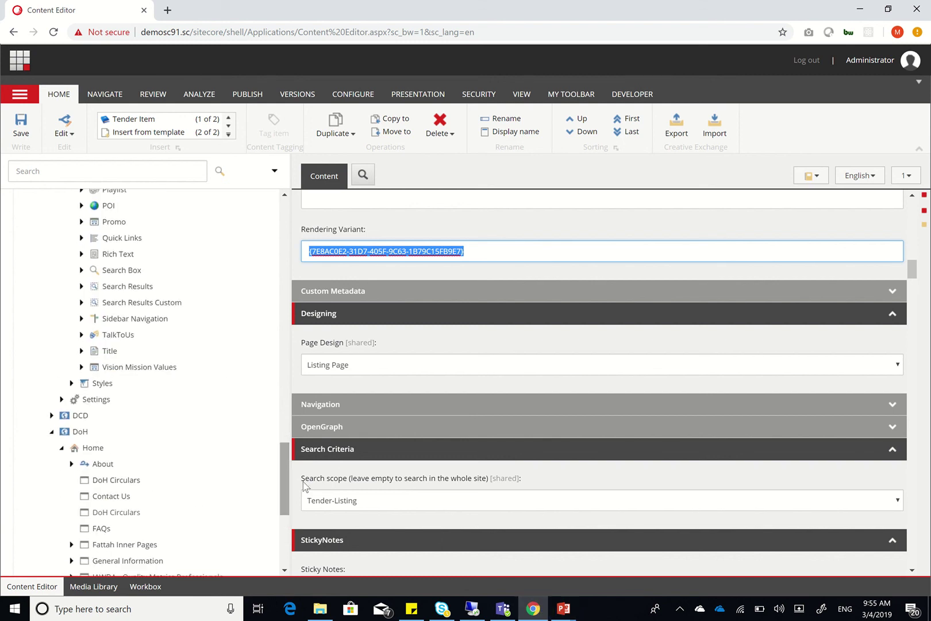
{"action": "left_click", "coordinate": [281, 481]}
{"action": "left_click_drag", "start_coordinate": [281, 482], "coordinate": [281, 504]}
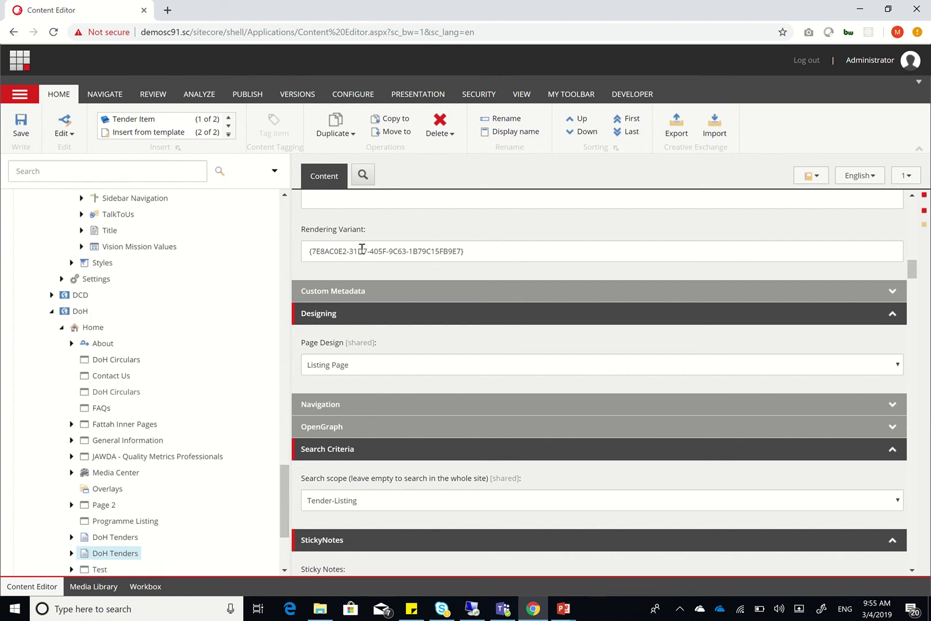
{"action": "left_click_drag", "start_coordinate": [362, 251], "coordinate": [526, 267]}
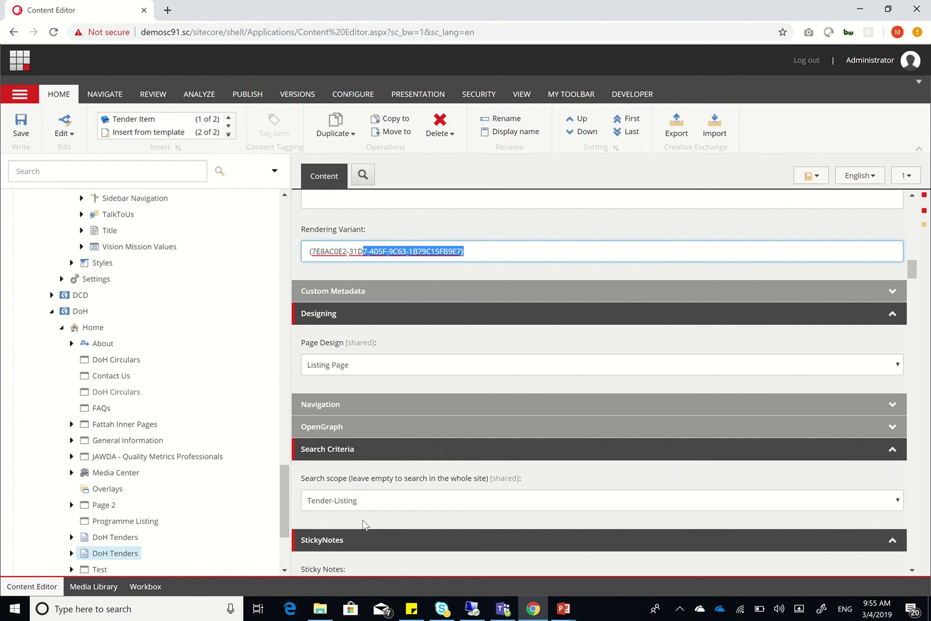
{"action": "left_click", "coordinate": [464, 614]}
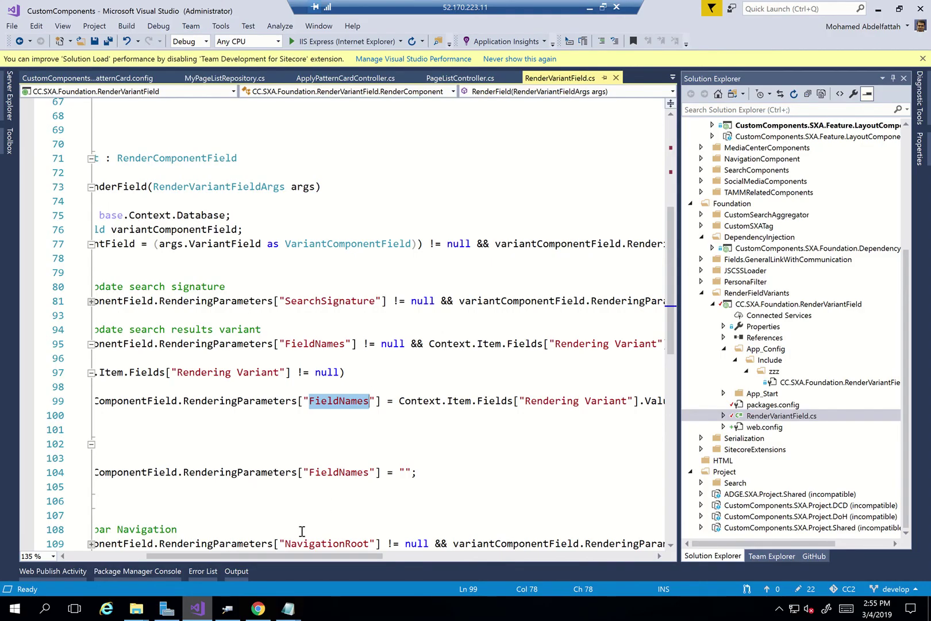
Open RenderVariantField.config from App_Config/Include/zzz, review its processor patches, and return to Sitecore.
{"action": "left_click_drag", "start_coordinate": [295, 556], "coordinate": [233, 556]}
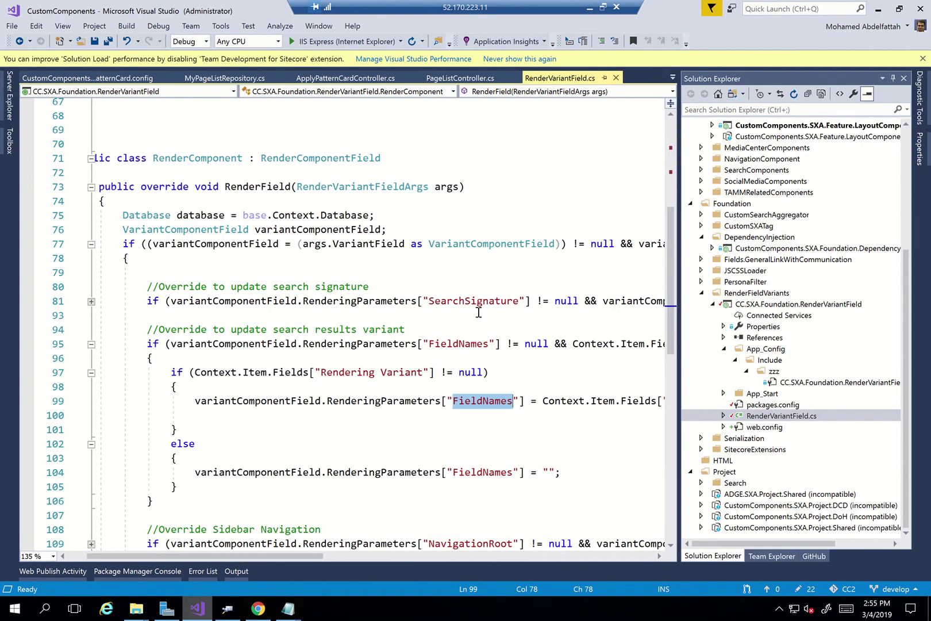
{"action": "double_click", "coordinate": [211, 158]}
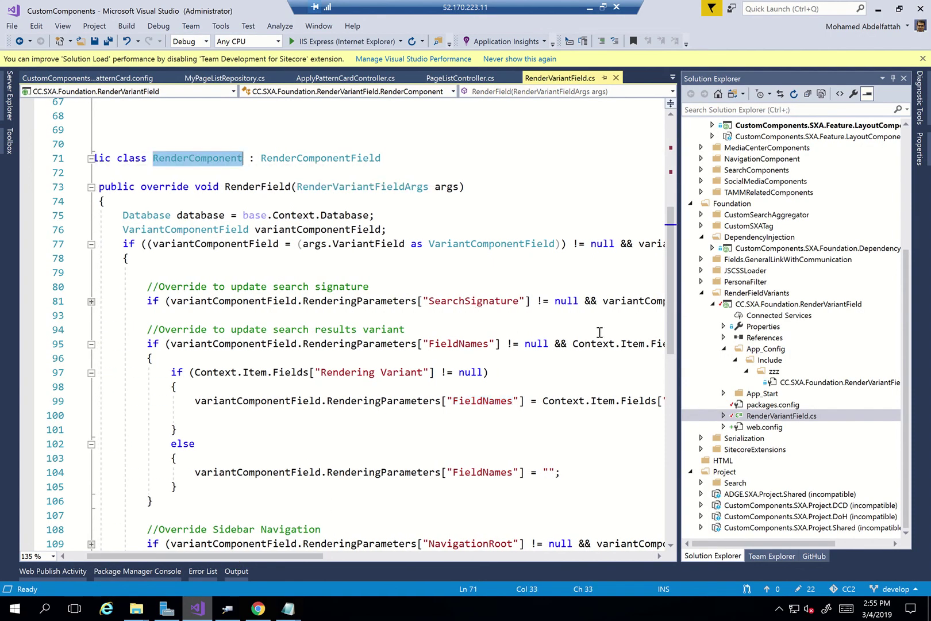
{"action": "double_click", "coordinate": [821, 383]}
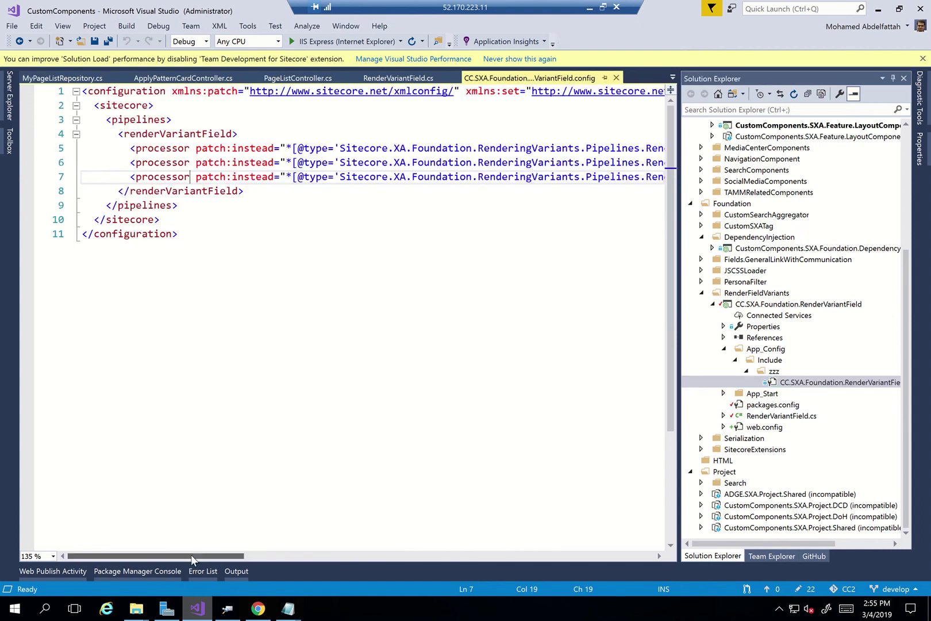
{"action": "left_click_drag", "start_coordinate": [191, 554], "coordinate": [602, 520]}
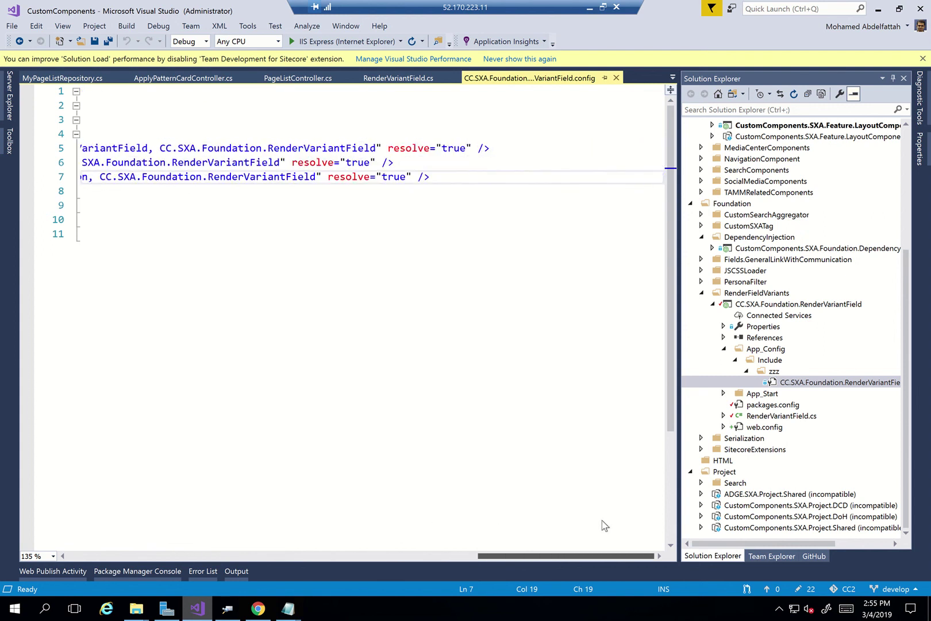
{"action": "left_click_drag", "start_coordinate": [431, 519], "coordinate": [200, 520]}
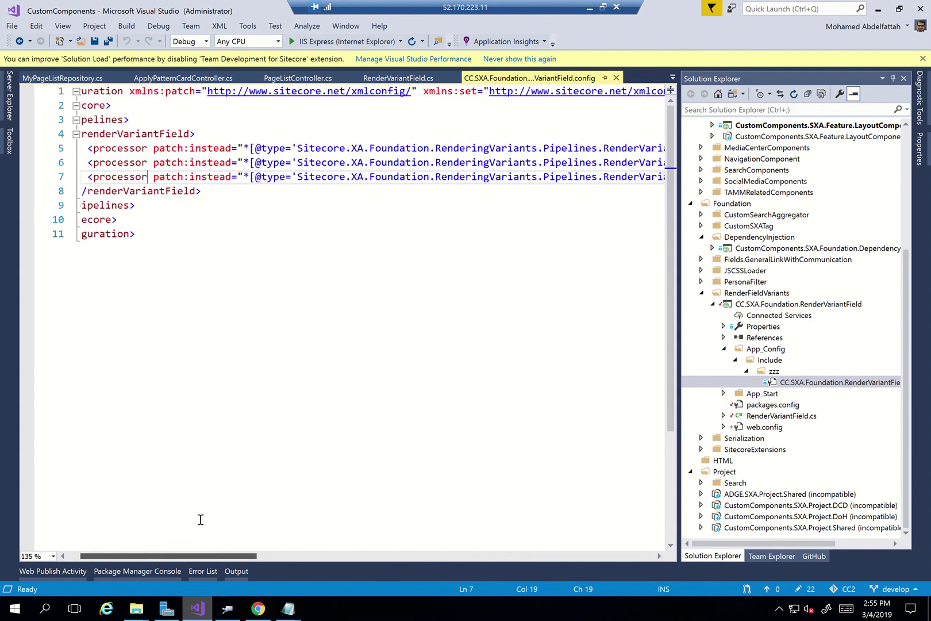
{"action": "left_click", "coordinate": [589, 7]}
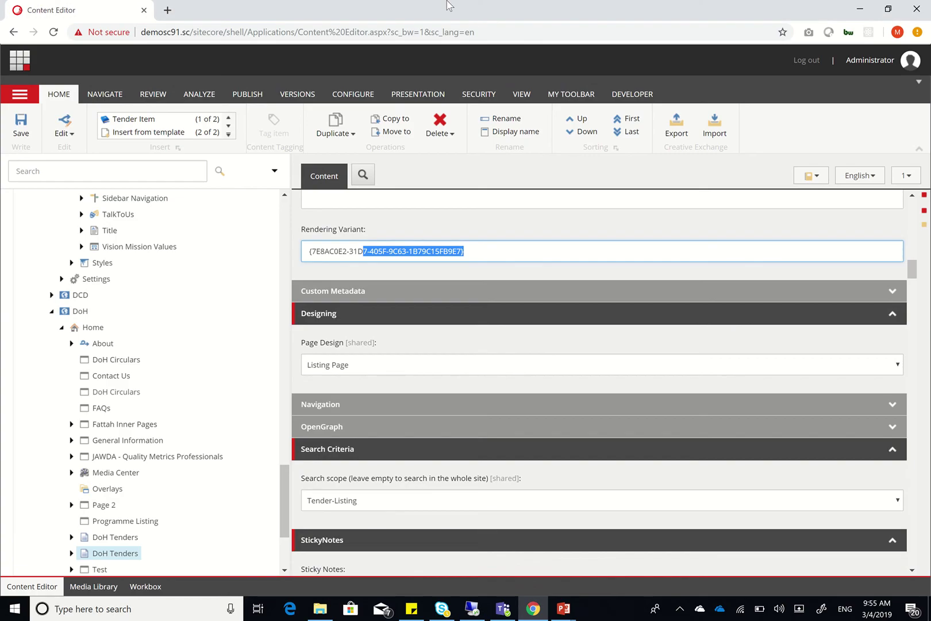
{"action": "mouse_move", "coordinate": [447, 7]}
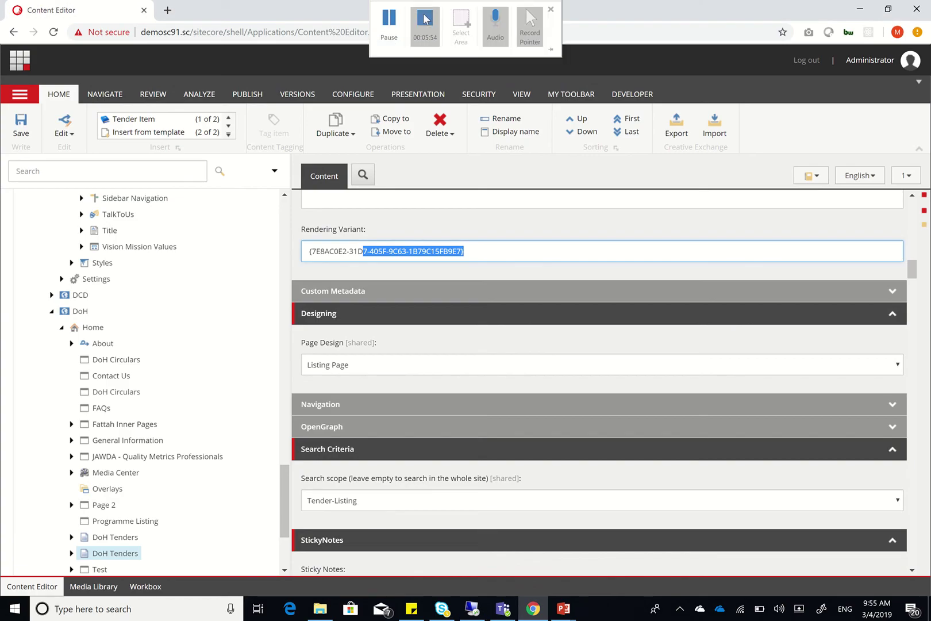